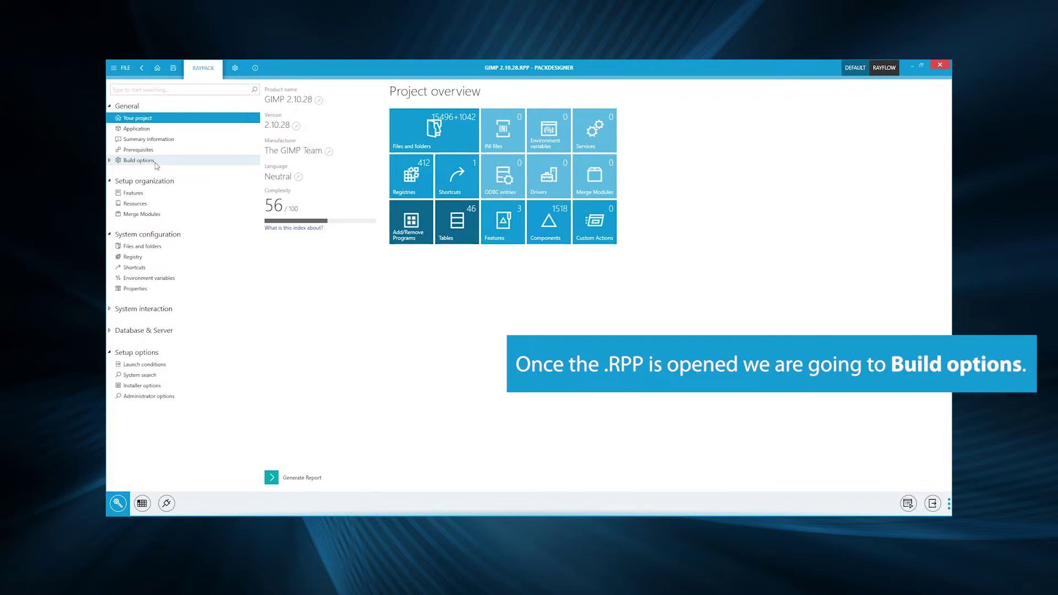
In the project's build options, set the Windows Installer compression and media layout to do not compress.
click(161, 162)
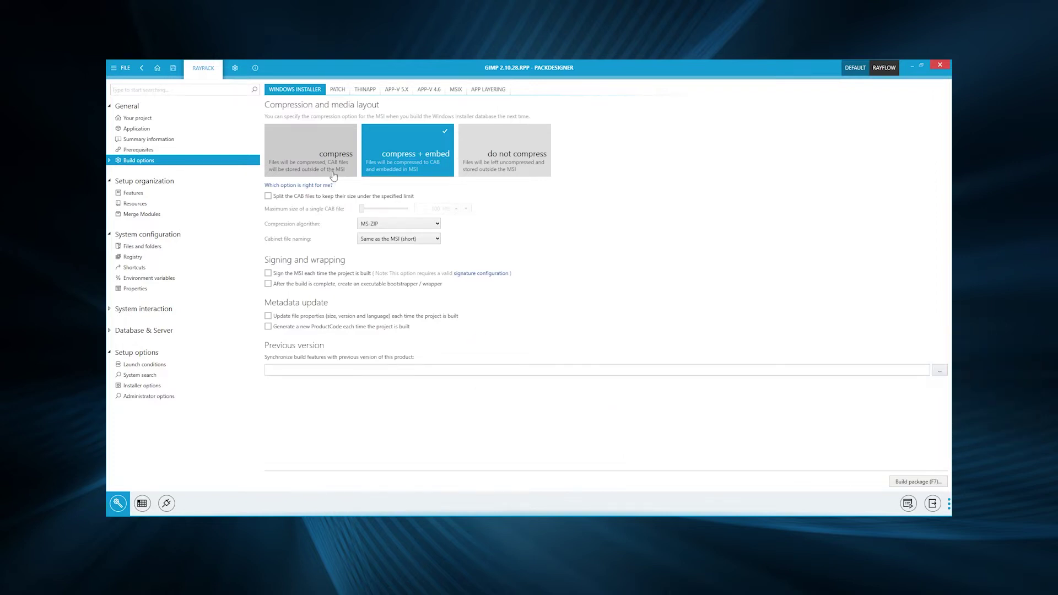
click(333, 176)
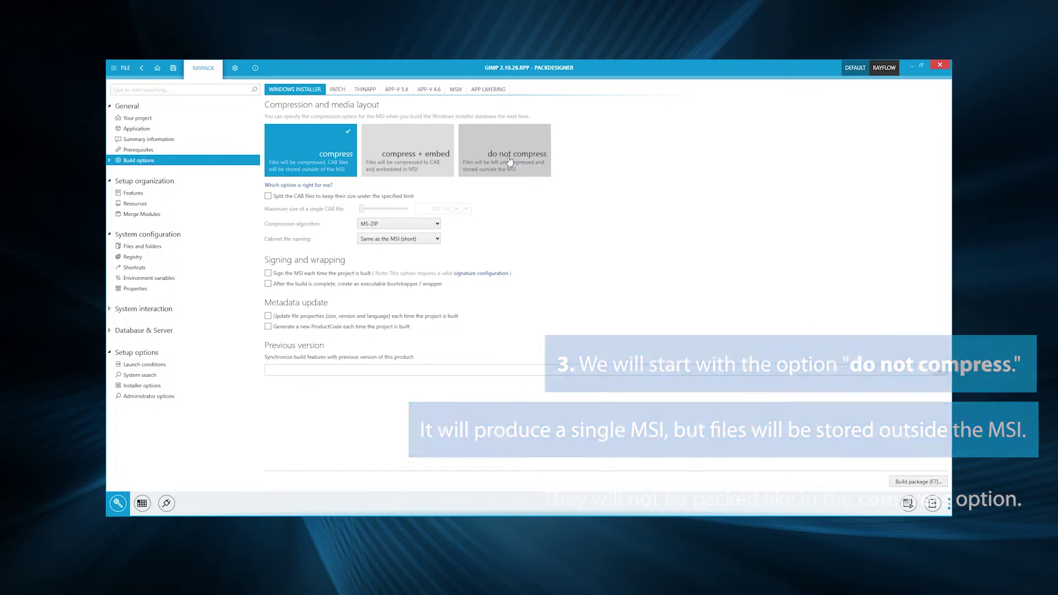
click(509, 160)
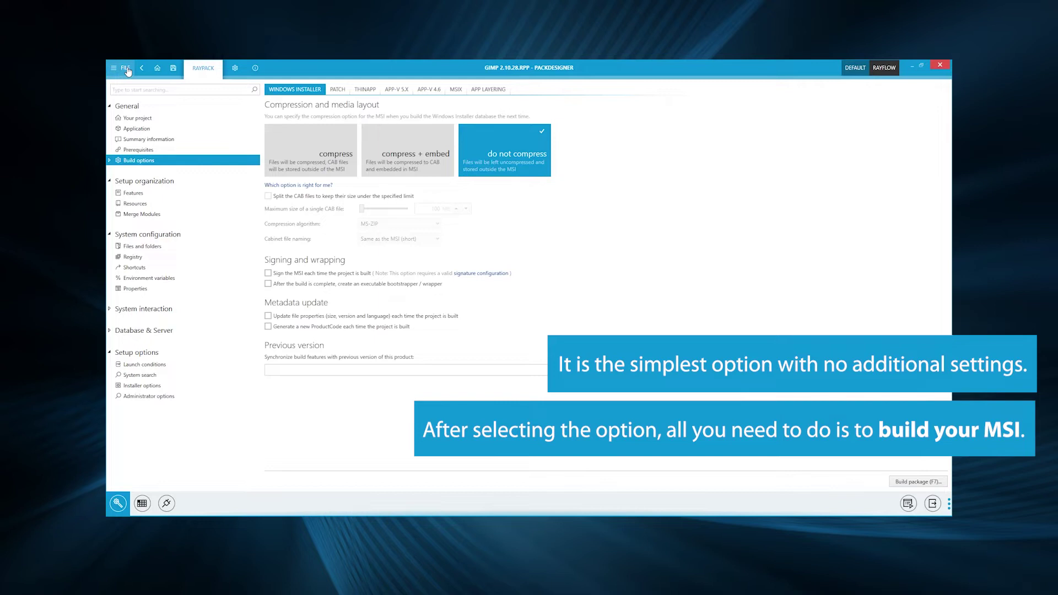
Build the project to disk as Windows Installer database GIMP 2.10.28, saved in the do not Compress folder within GIMP MSI on the Desktop.
click(126, 67)
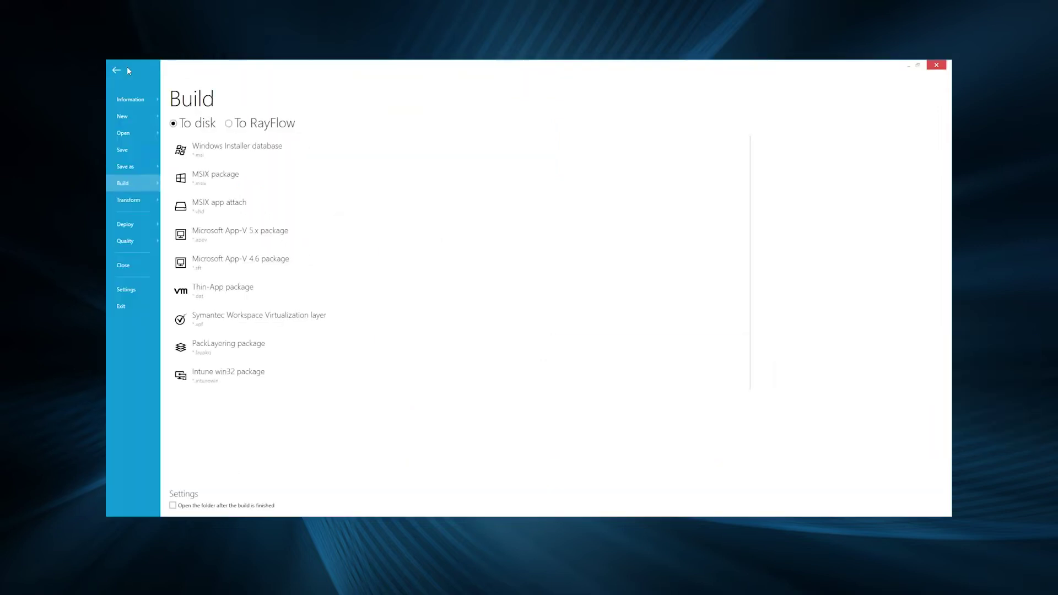
click(204, 154)
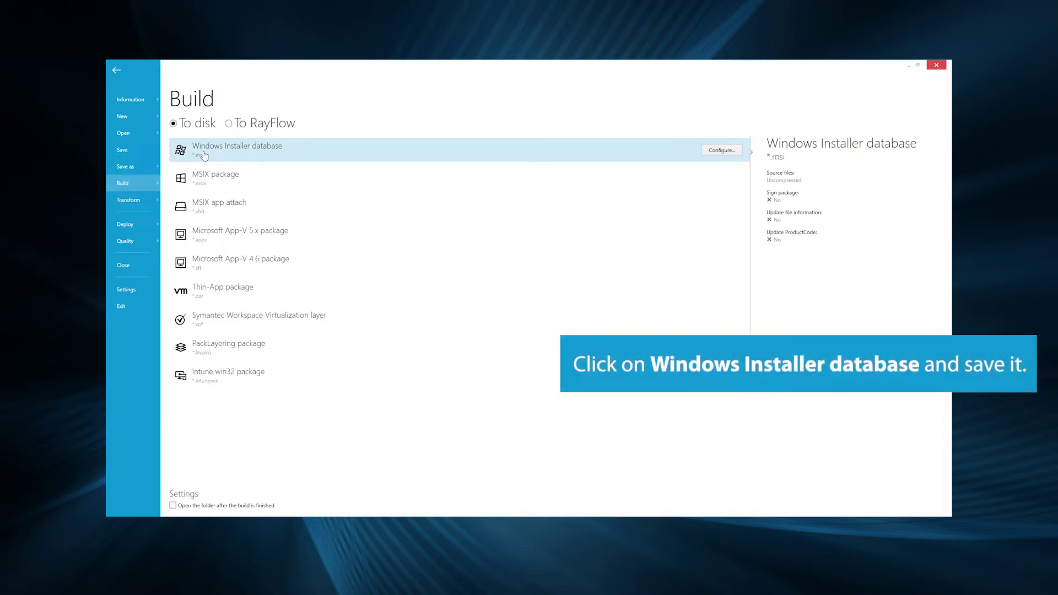
click(204, 156)
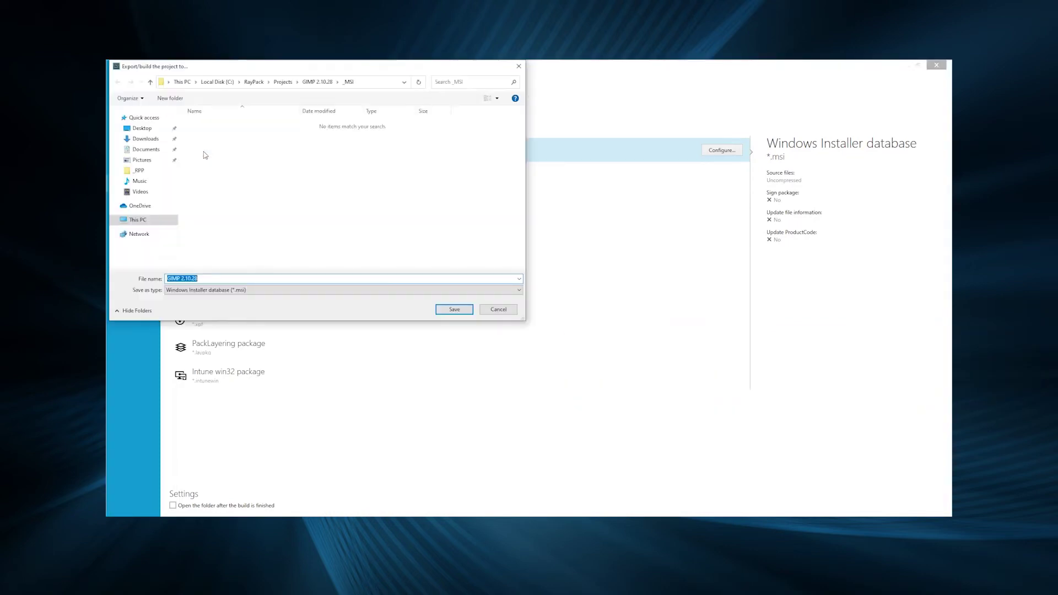
click(140, 130)
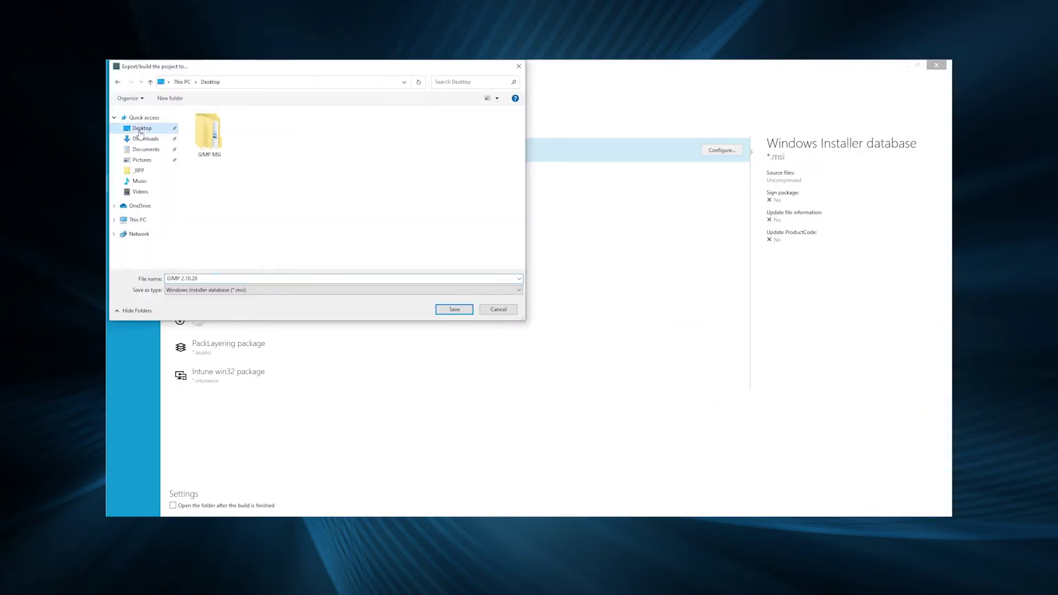
double_click(221, 137)
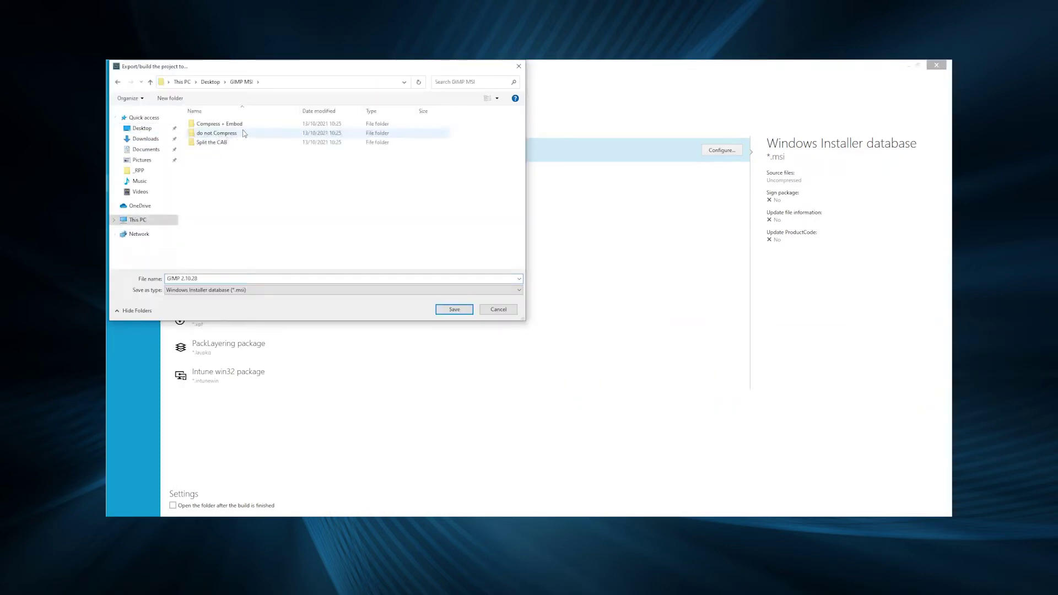
double_click(223, 134)
click(456, 310)
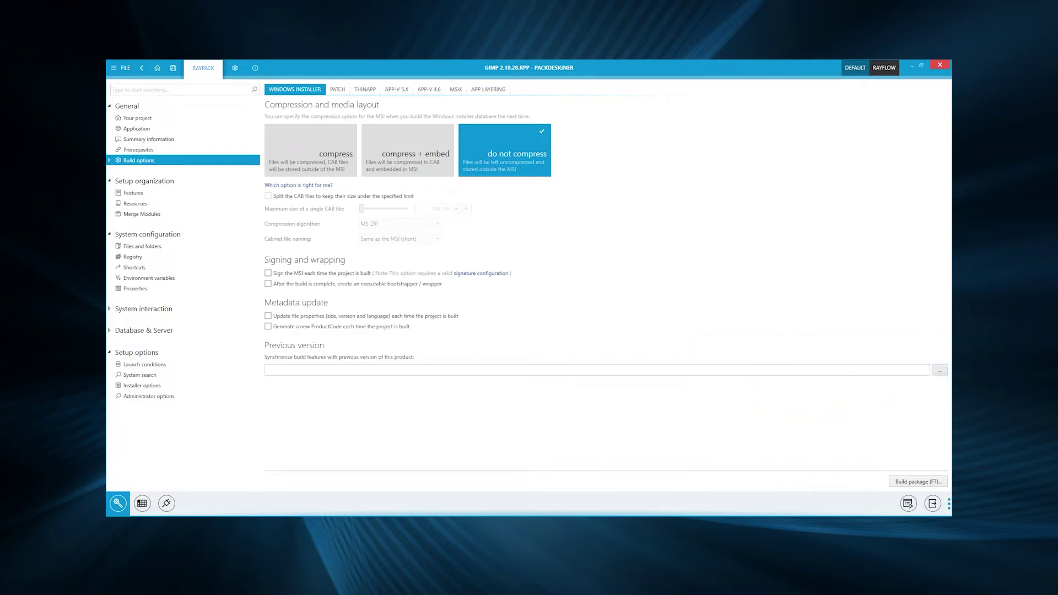
Switch to File Explorer and examine the uncompressed build in GIMP MSI's do not Compress folder, including ProgramFiles64, GIMP 2 and bin.
key(super+e)
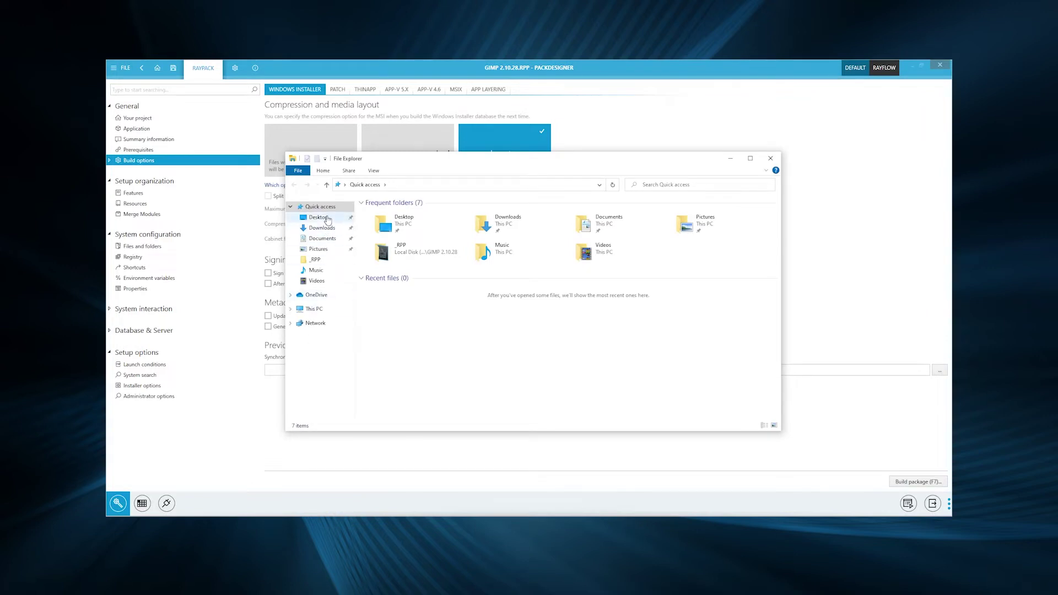
click(327, 220)
click(382, 237)
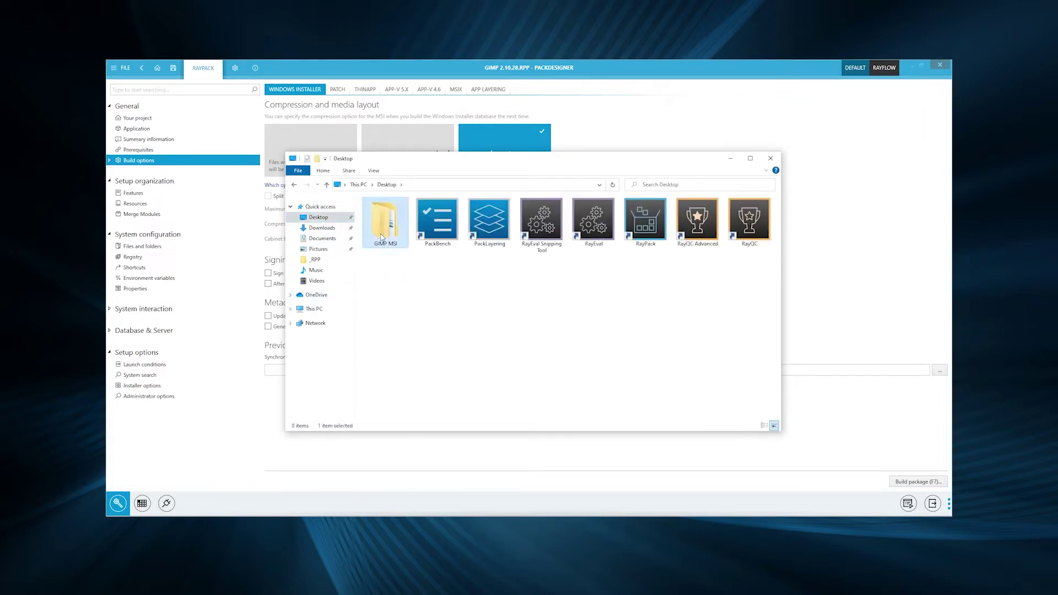
double_click(382, 237)
double_click(401, 223)
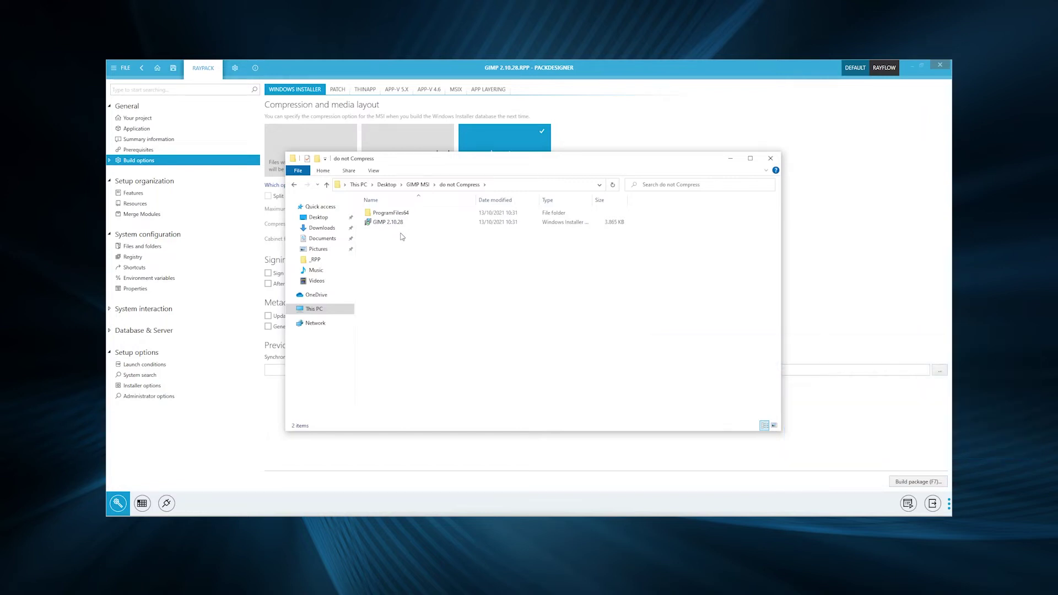
double_click(399, 214)
double_click(399, 217)
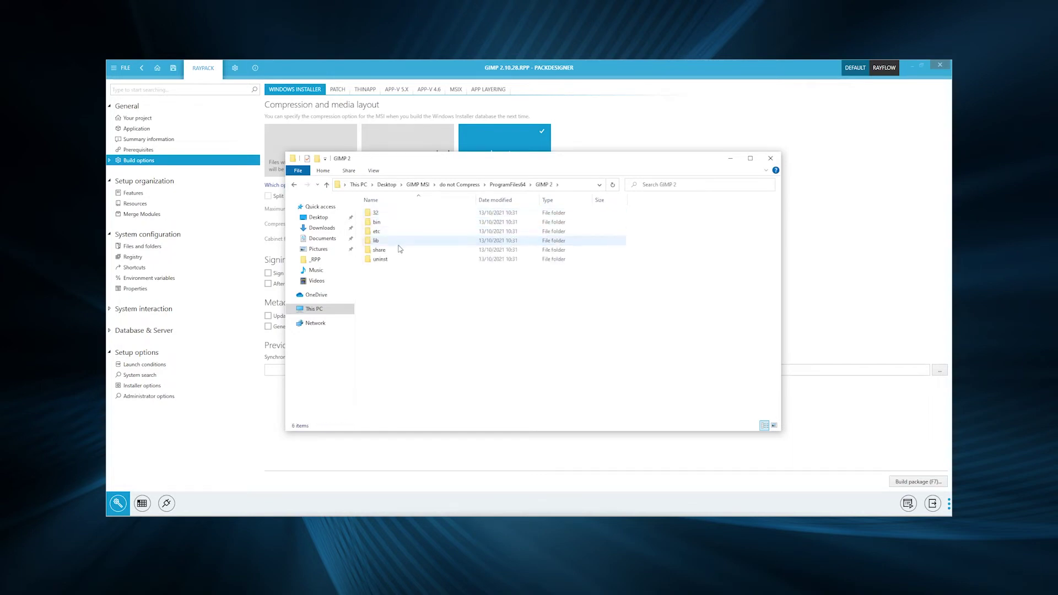
double_click(397, 222)
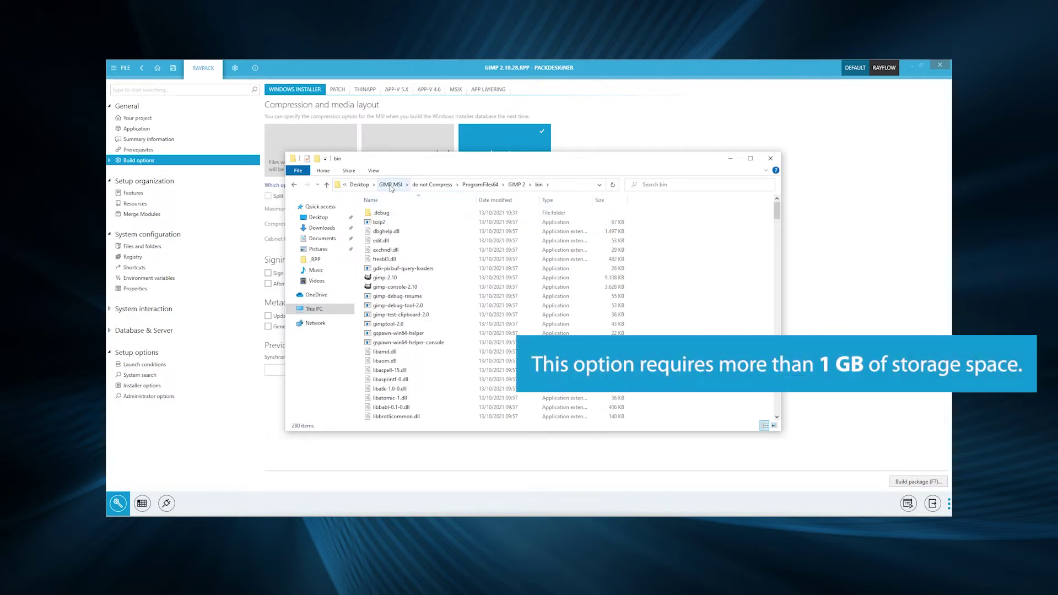
click(391, 184)
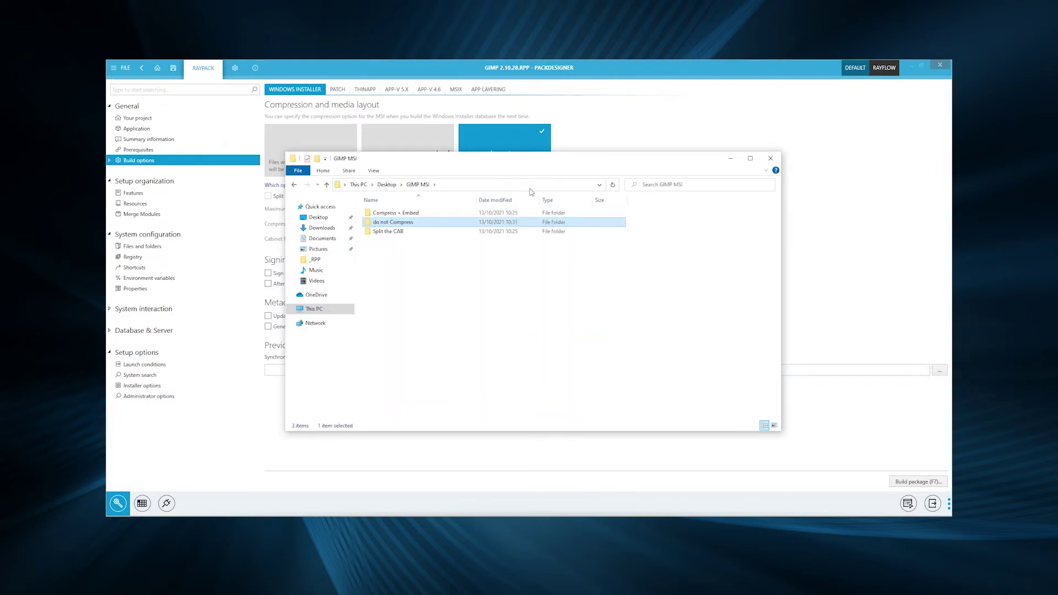
click(727, 158)
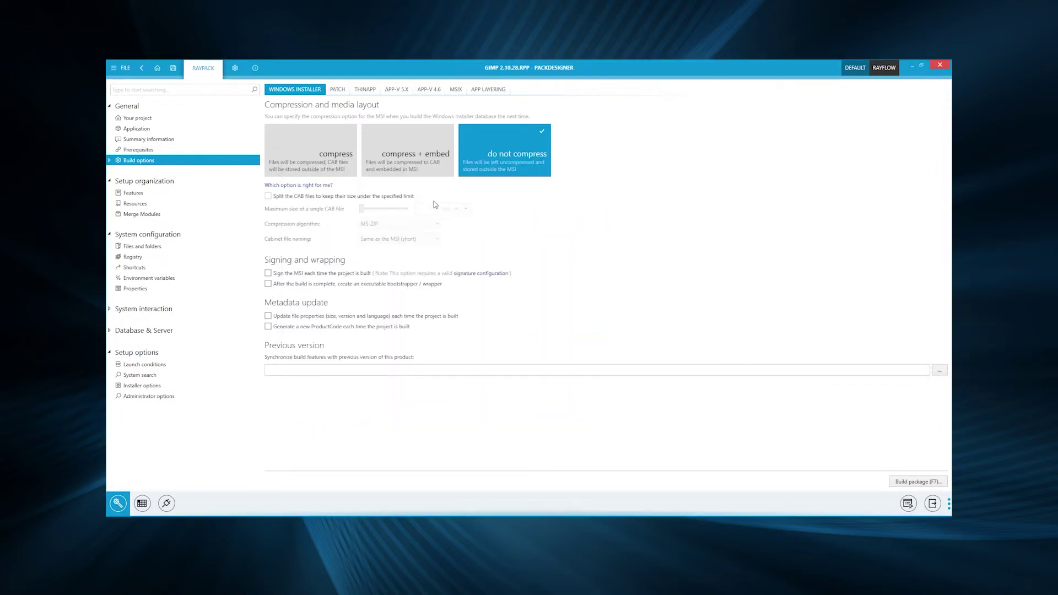
Change the Windows Installer compression and media layout to compress + embed.
click(400, 165)
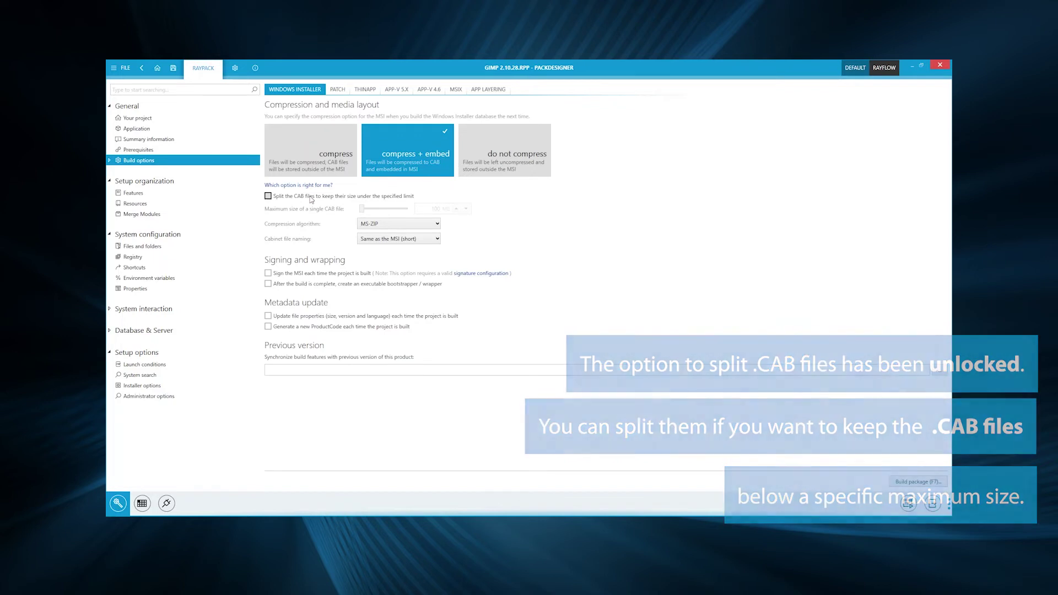
click(311, 197)
mouse_move(362, 210)
mouse_down()
mouse_move(381, 213)
mouse_move(361, 214)
mouse_up()
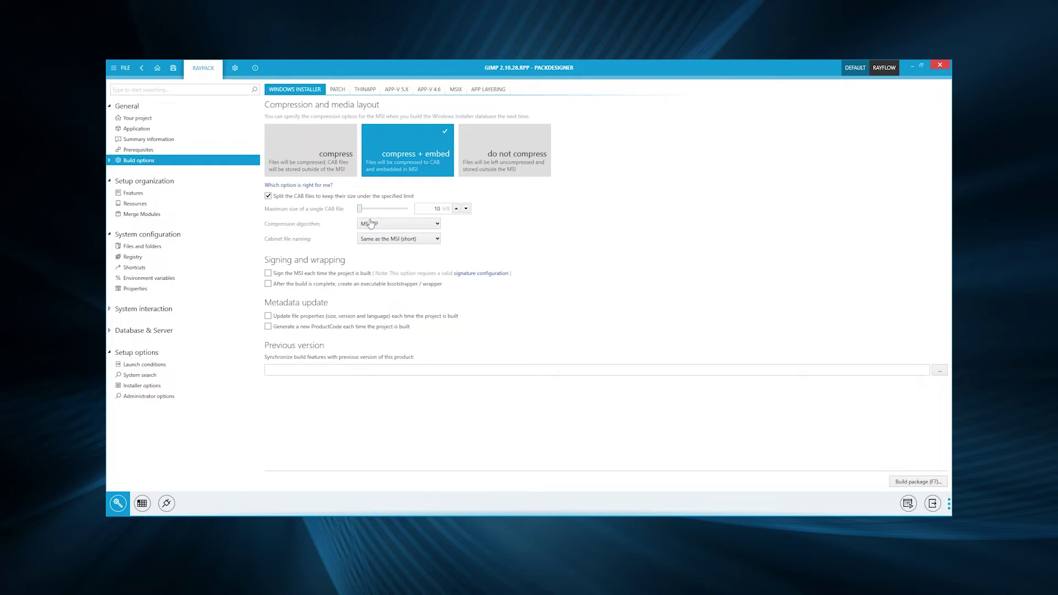
click(373, 224)
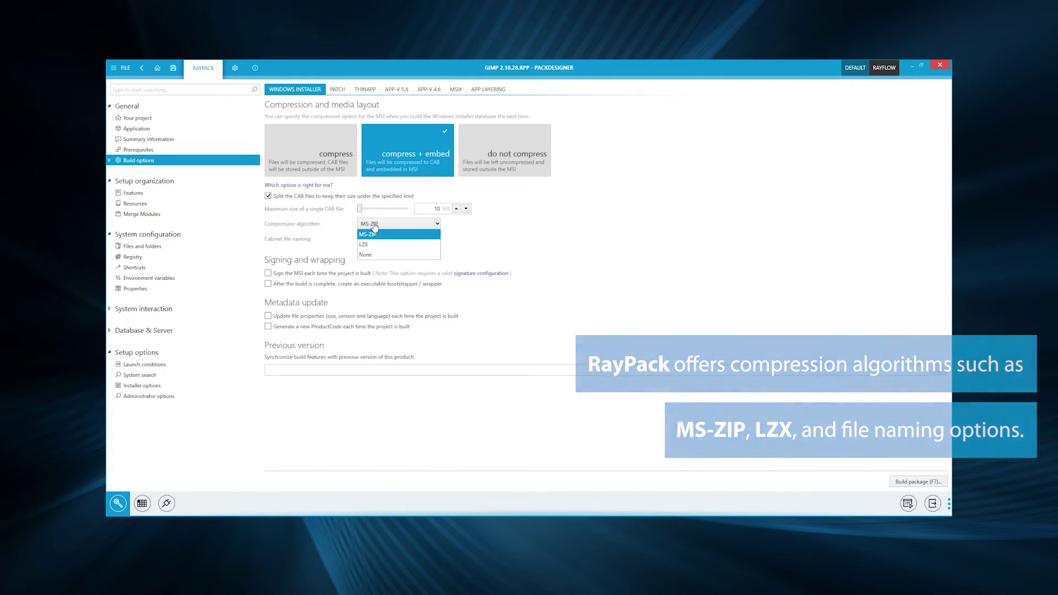
click(374, 226)
click(383, 239)
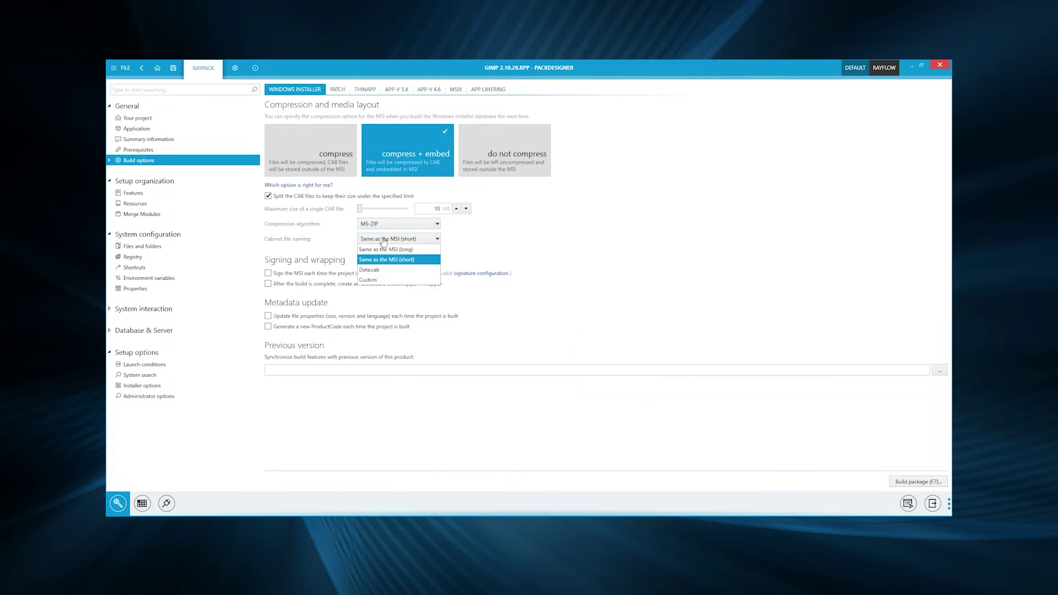
click(383, 239)
click(297, 197)
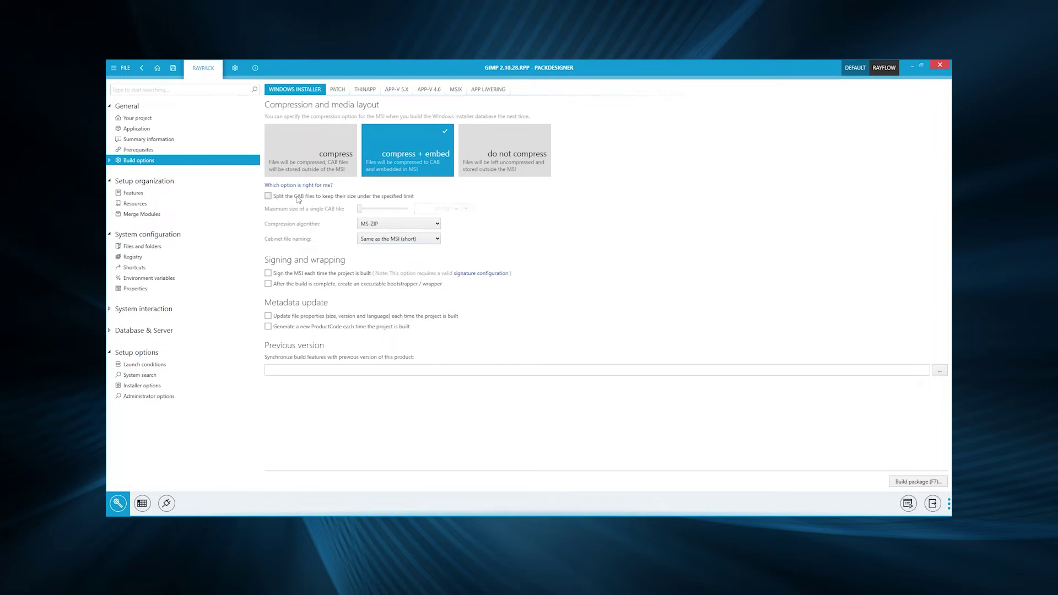
Build the Windows Installer database GIMP 2.10.28 to disk in the Compress + Embed folder within GIMP MSI on the Desktop.
click(125, 73)
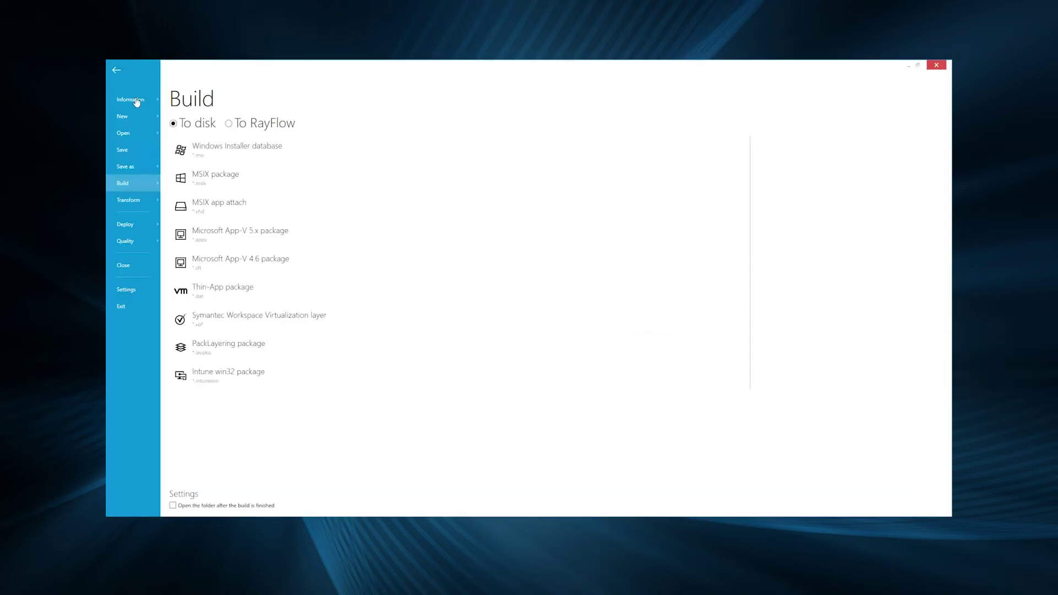
click(219, 157)
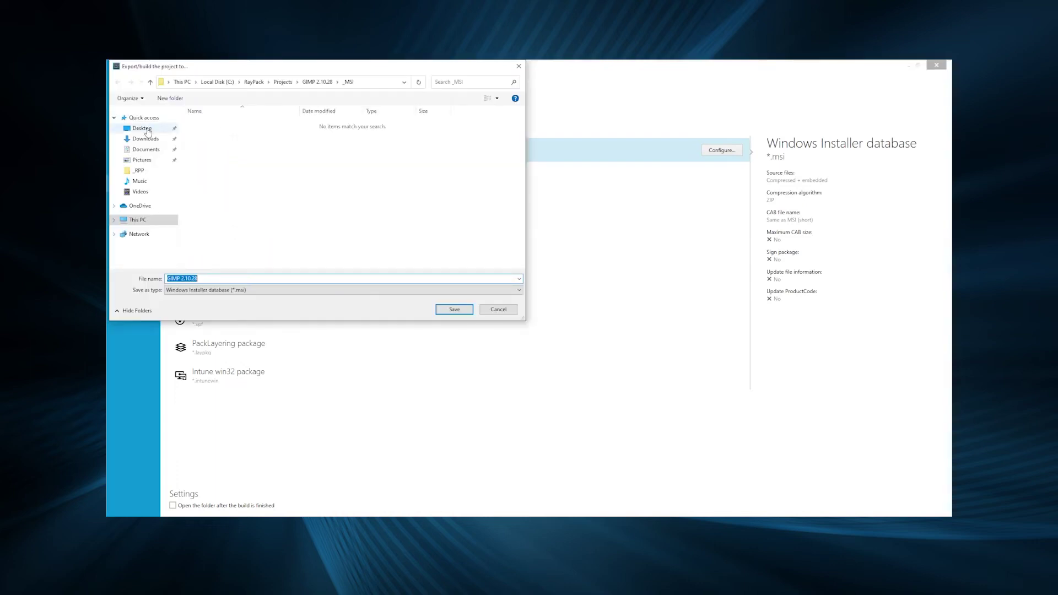
click(142, 128)
double_click(214, 147)
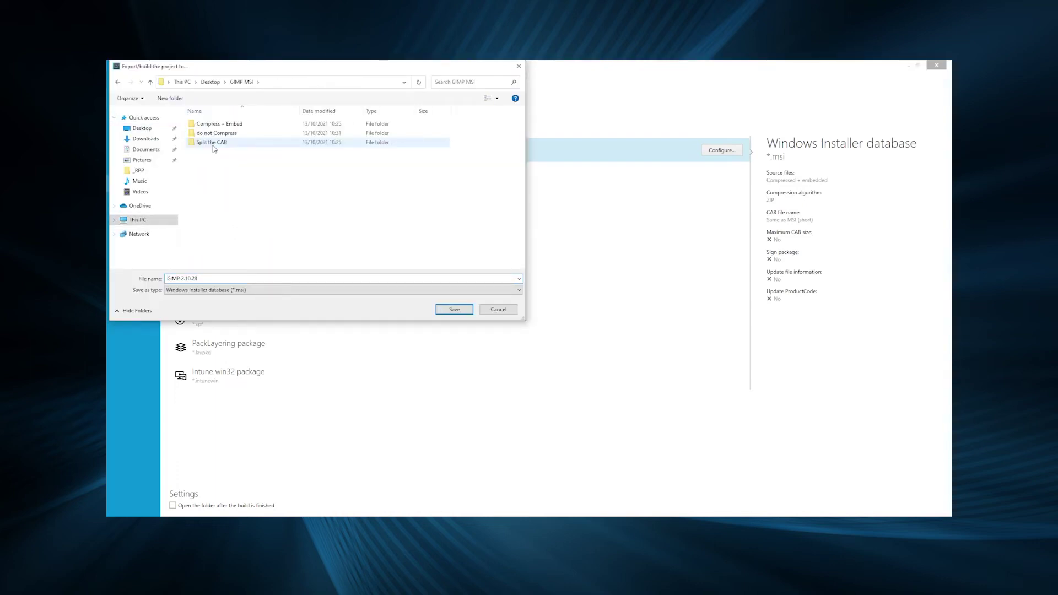
double_click(226, 124)
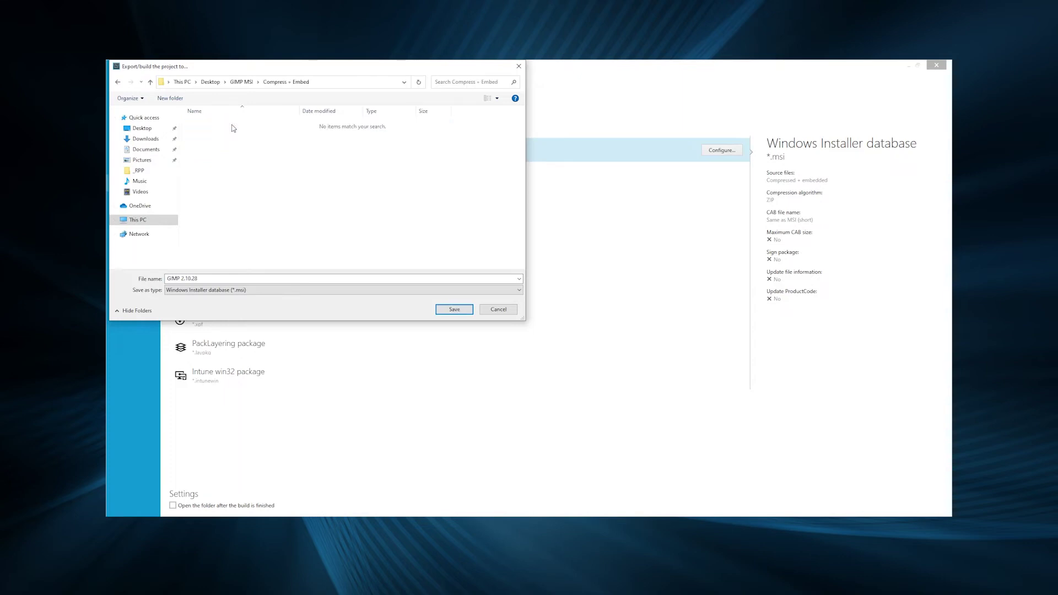
click(453, 309)
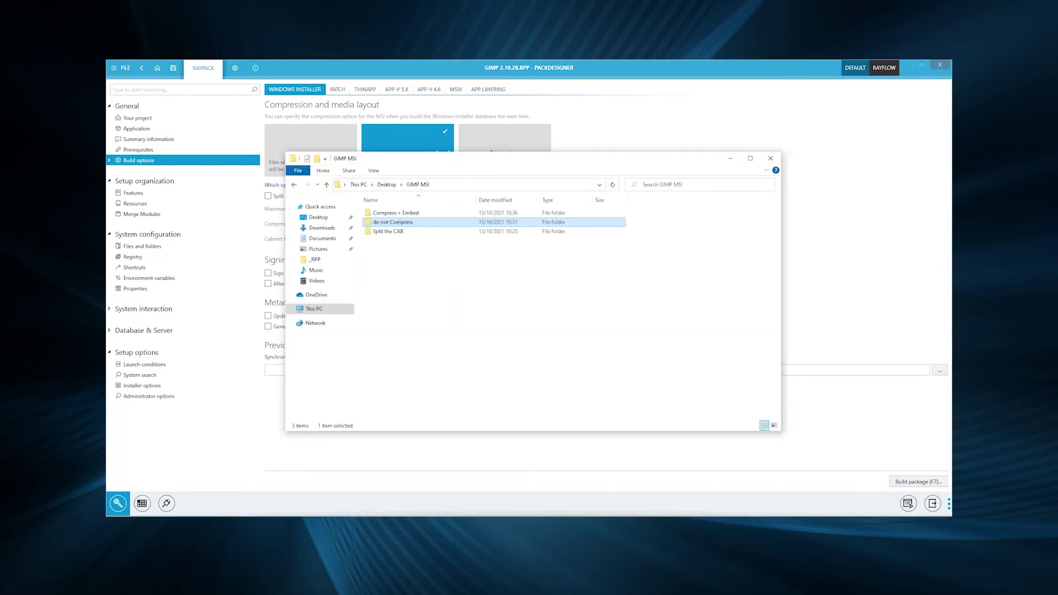
Inspect the built MSI in the Compress + Embed folder in File Explorer, then return to PackDesigner.
double_click(412, 214)
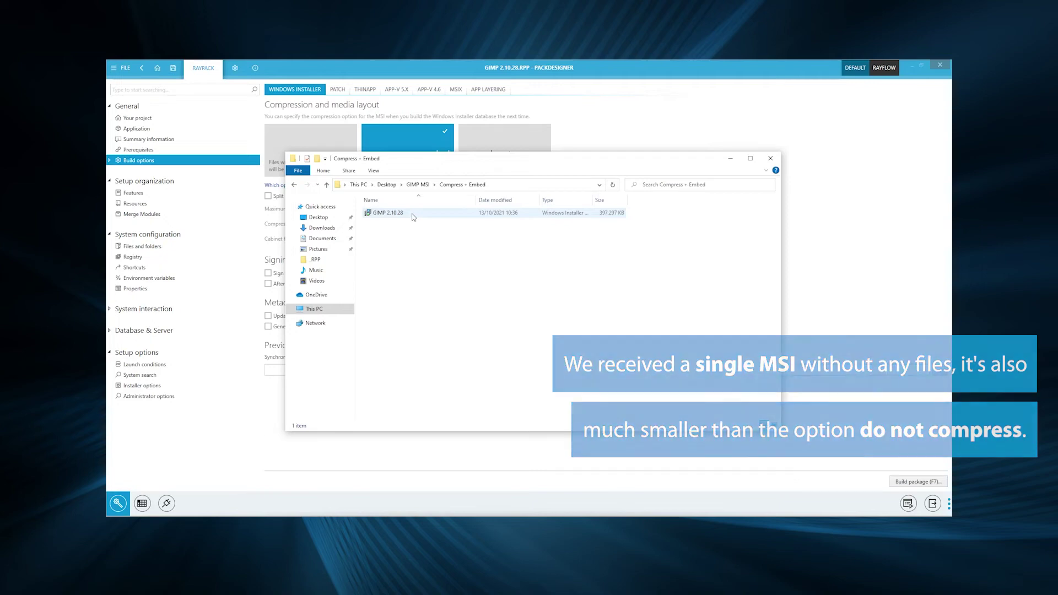
click(413, 215)
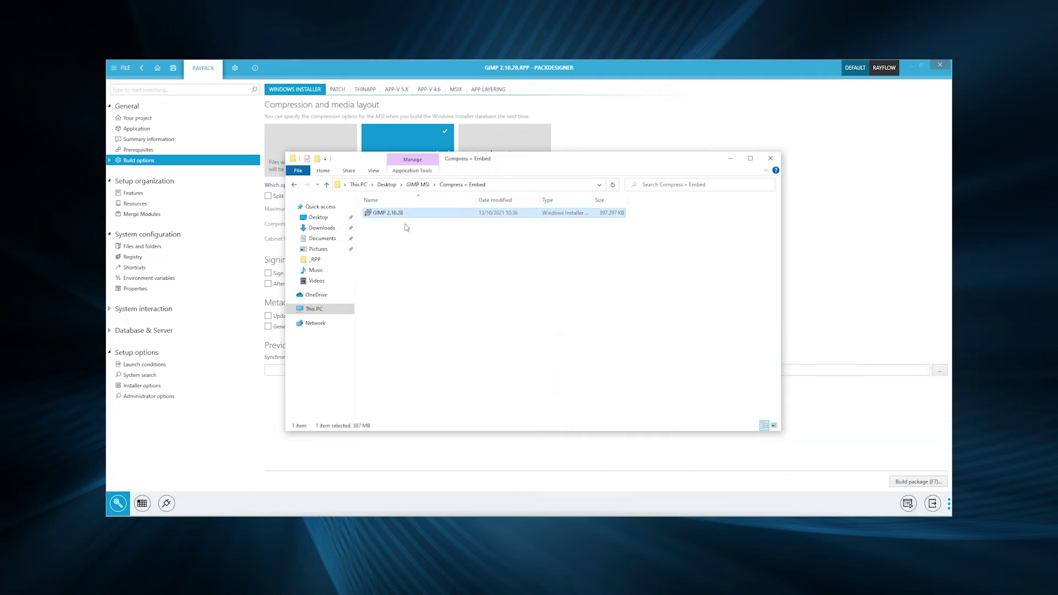
click(294, 185)
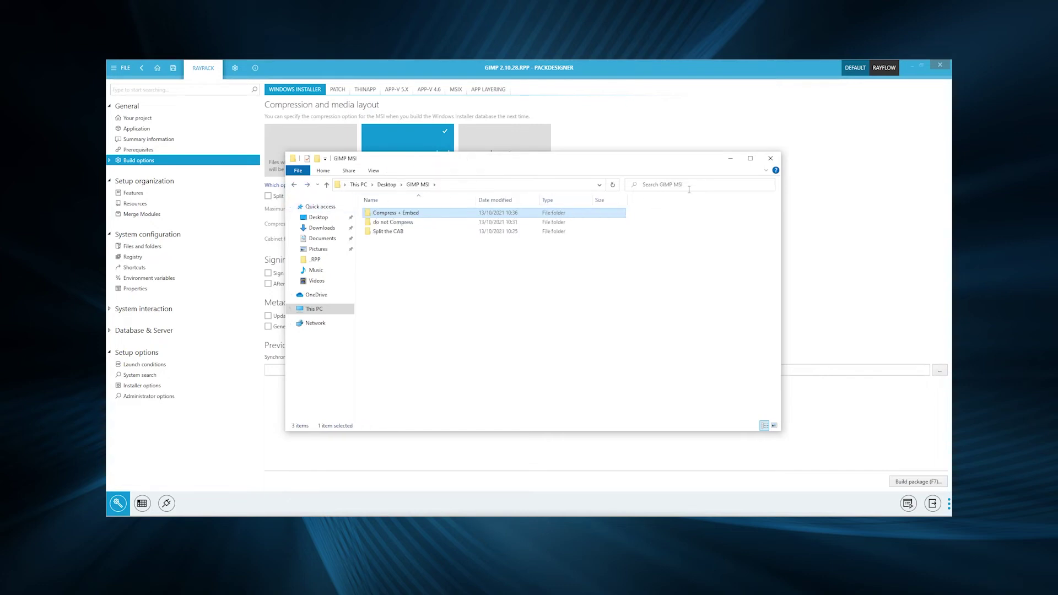
click(730, 158)
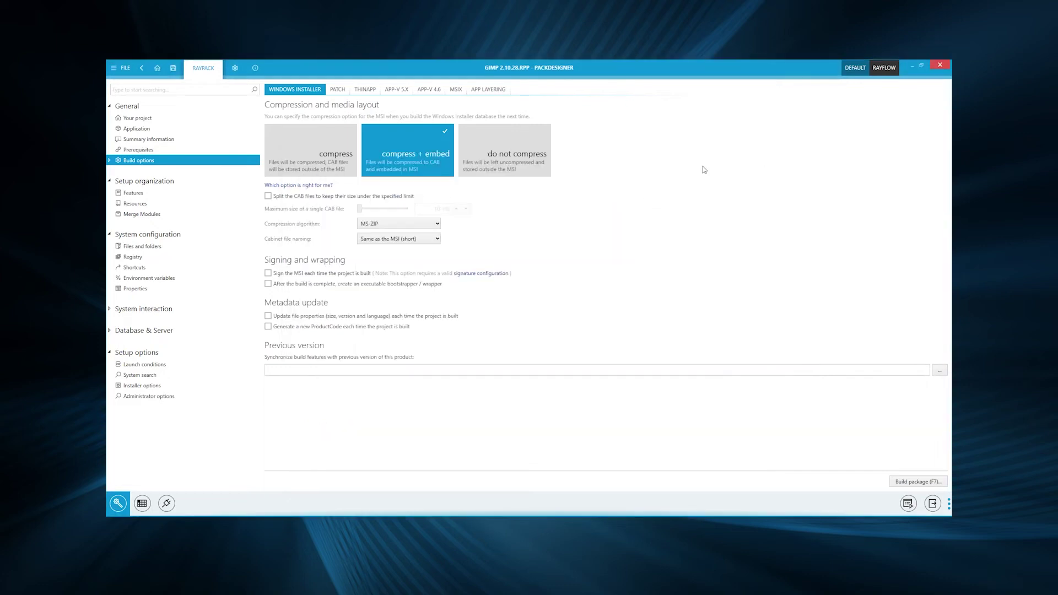
Choose the compress layout and split the CAB files at a maximum size of 50 MB, keeping the MS-ZIP compression algorithm.
click(289, 149)
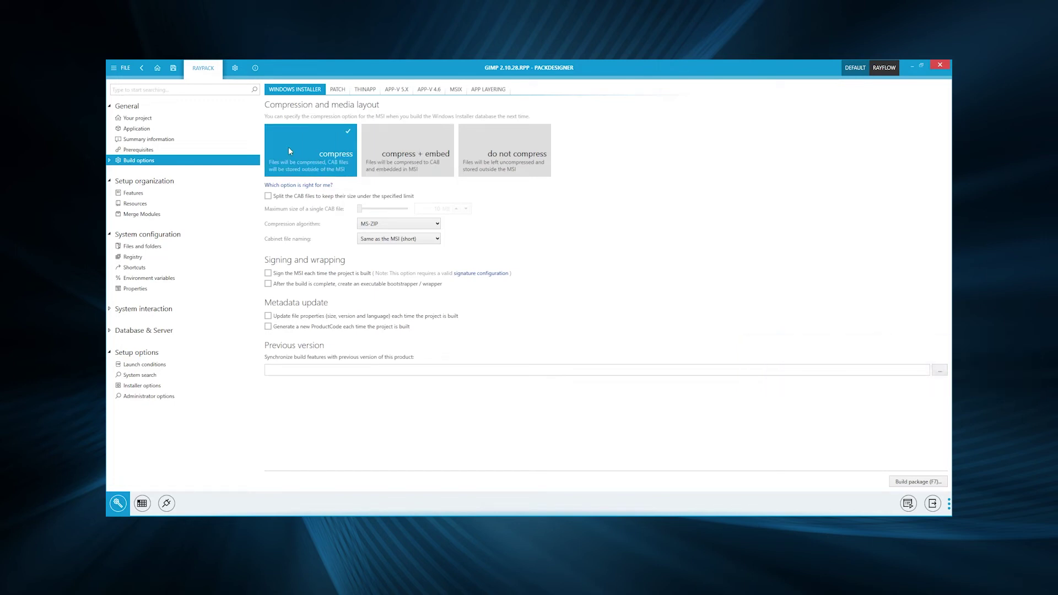
click(340, 196)
click(441, 210)
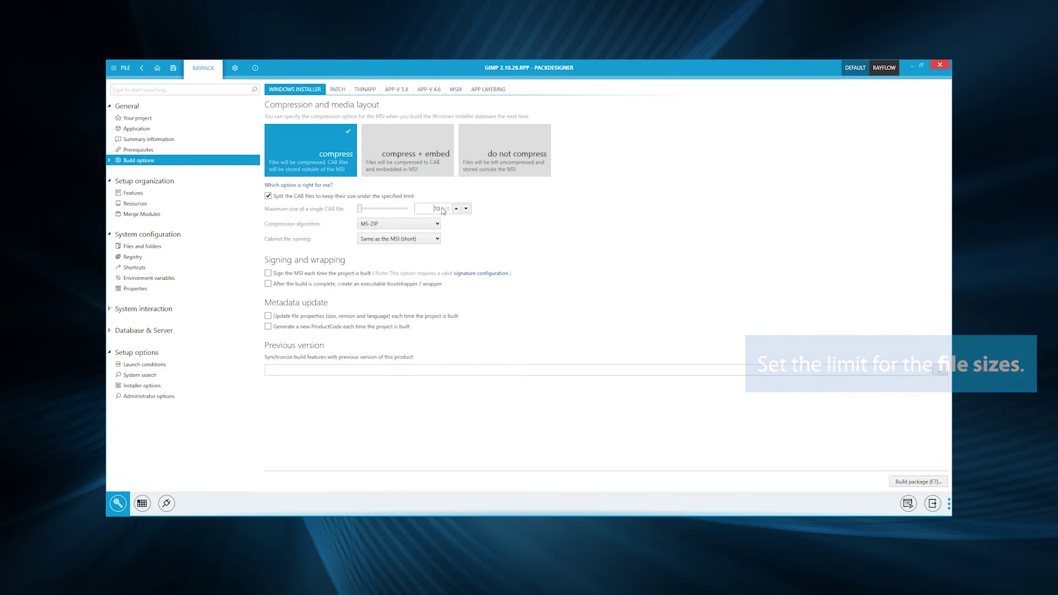
double_click(435, 208)
text(50)
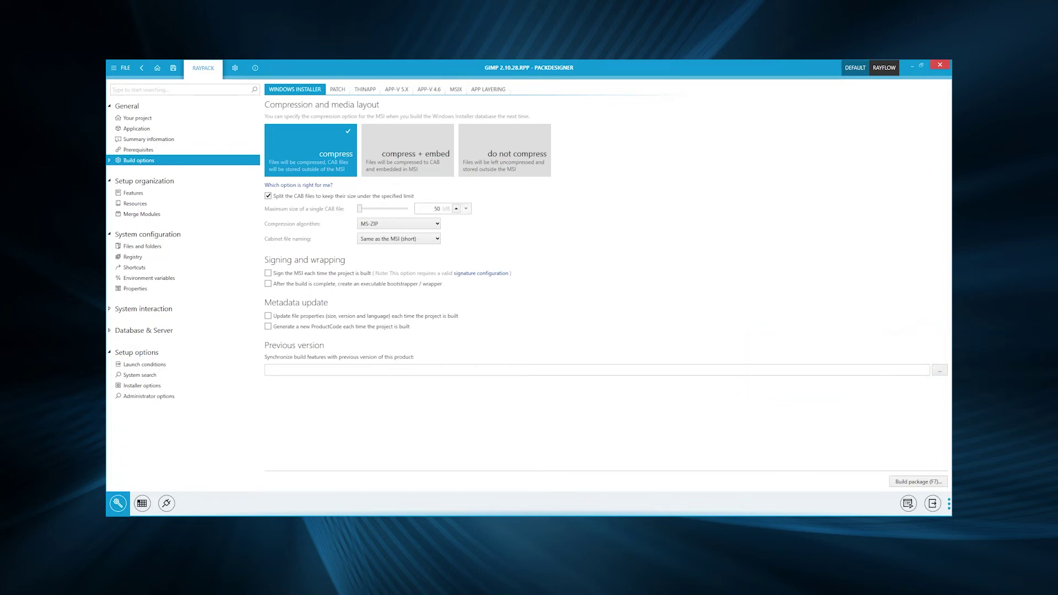
click(400, 223)
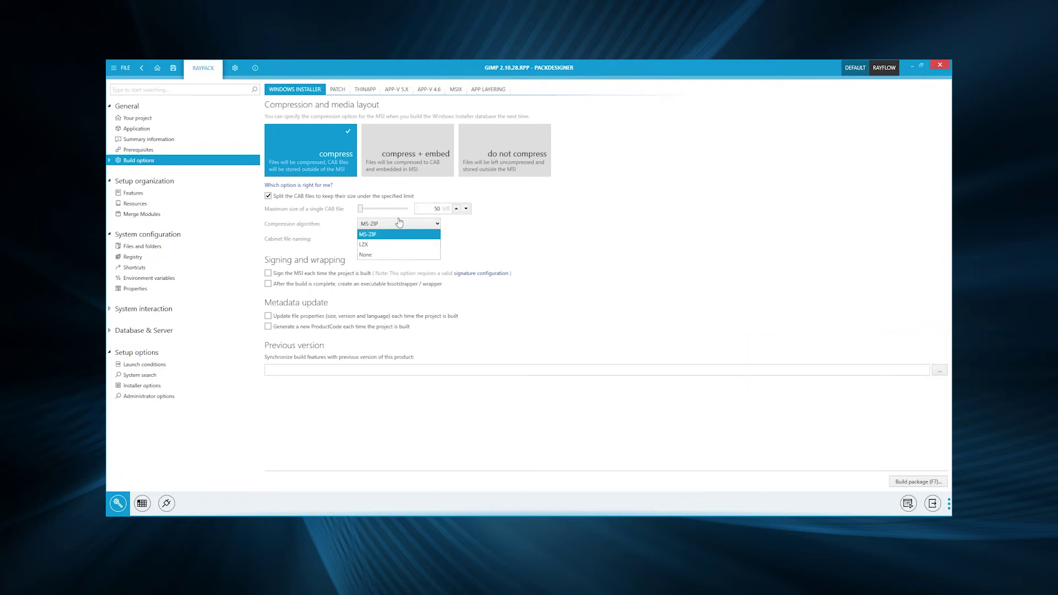
click(399, 224)
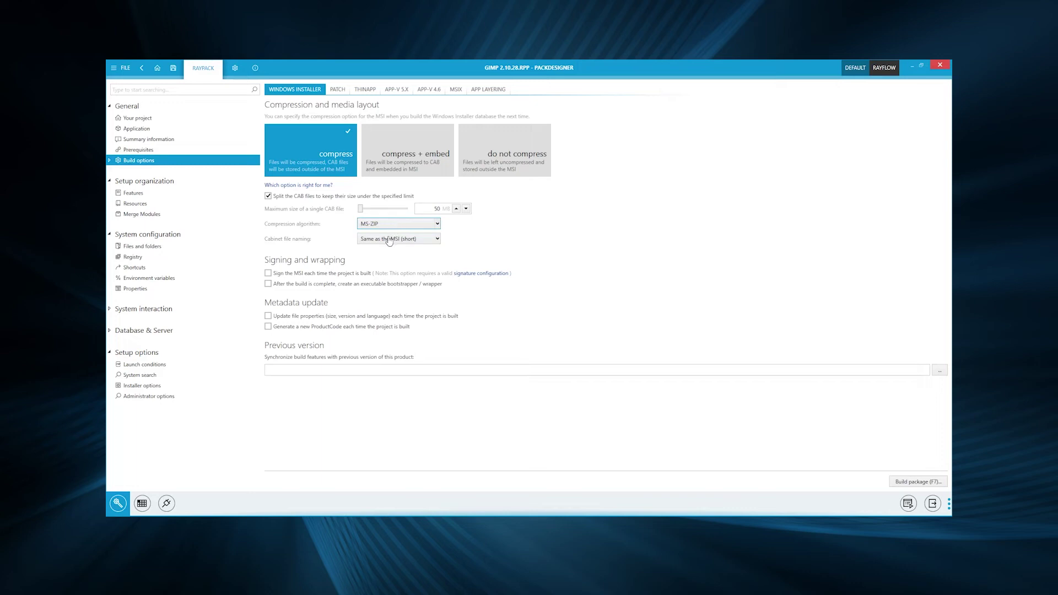
Set the cabinet file naming to Data.cab.
click(389, 239)
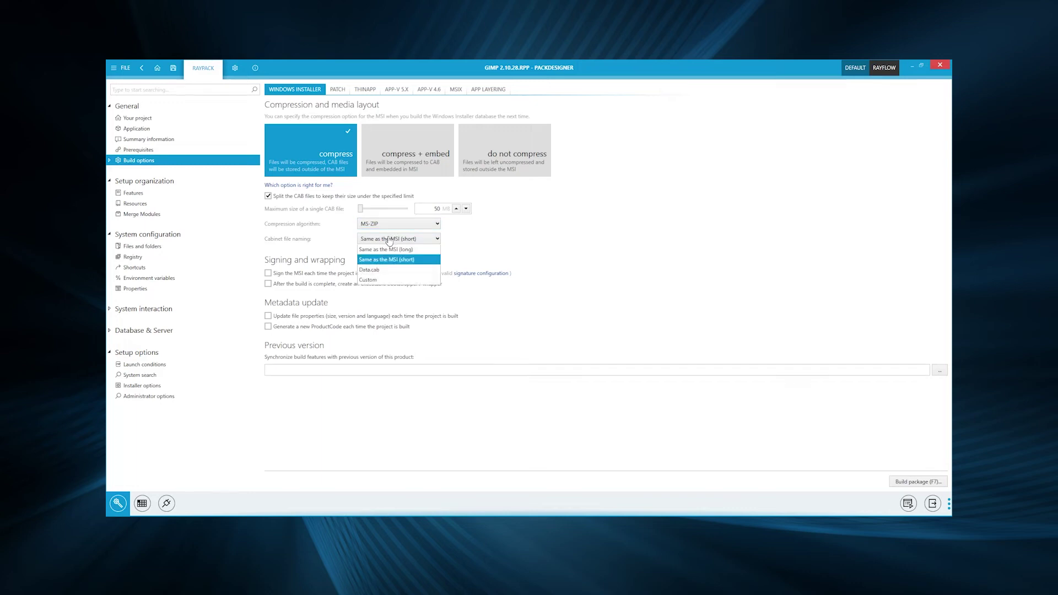
click(391, 270)
click(392, 270)
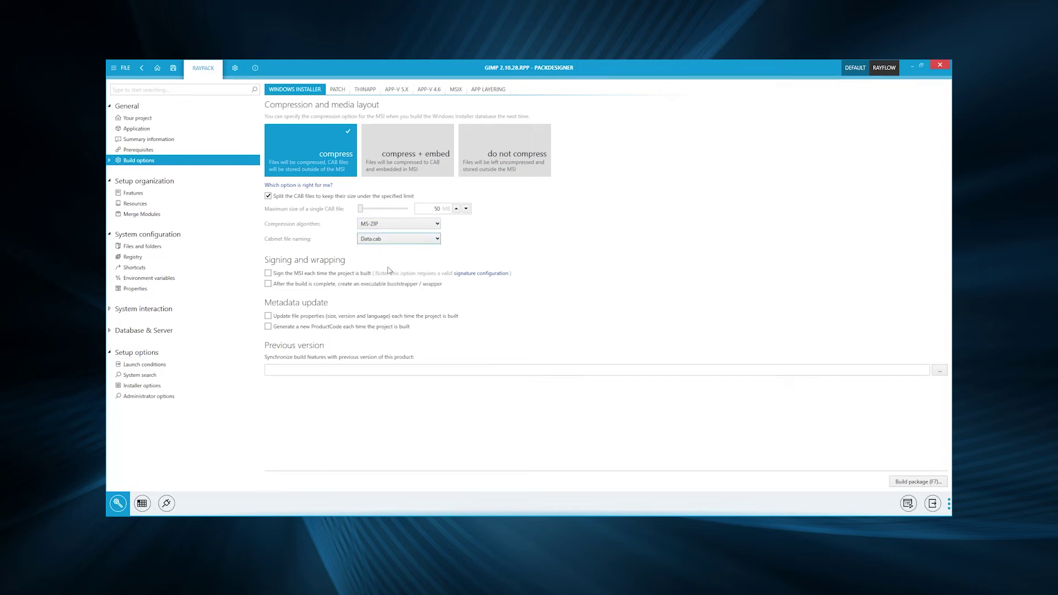
Build the Windows Installer database GIMP 2.10.28 to disk in the Split the CAB folder within GIMP MSI on the Desktop.
click(129, 69)
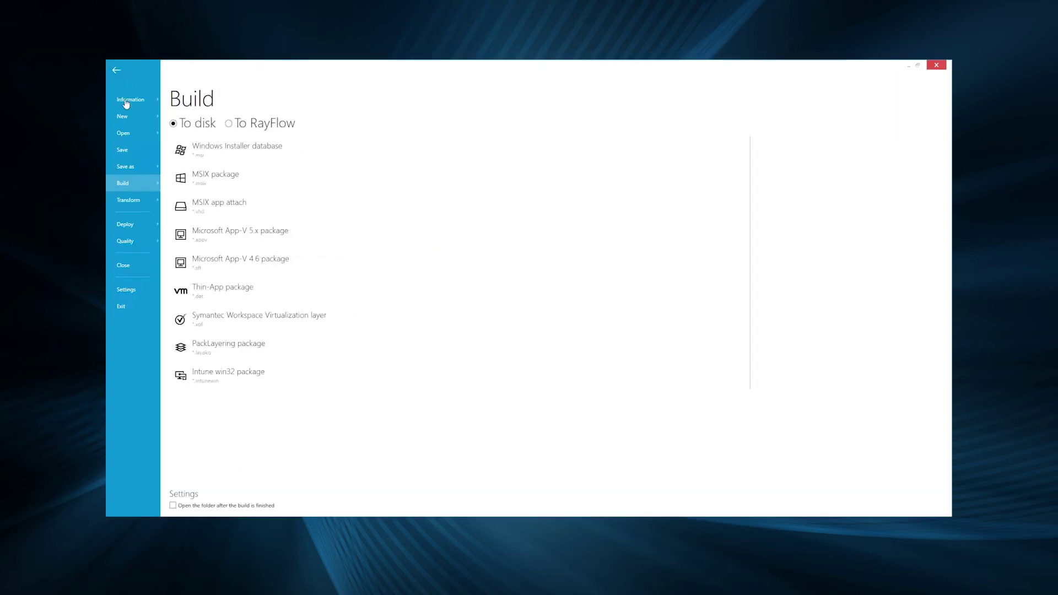
click(234, 159)
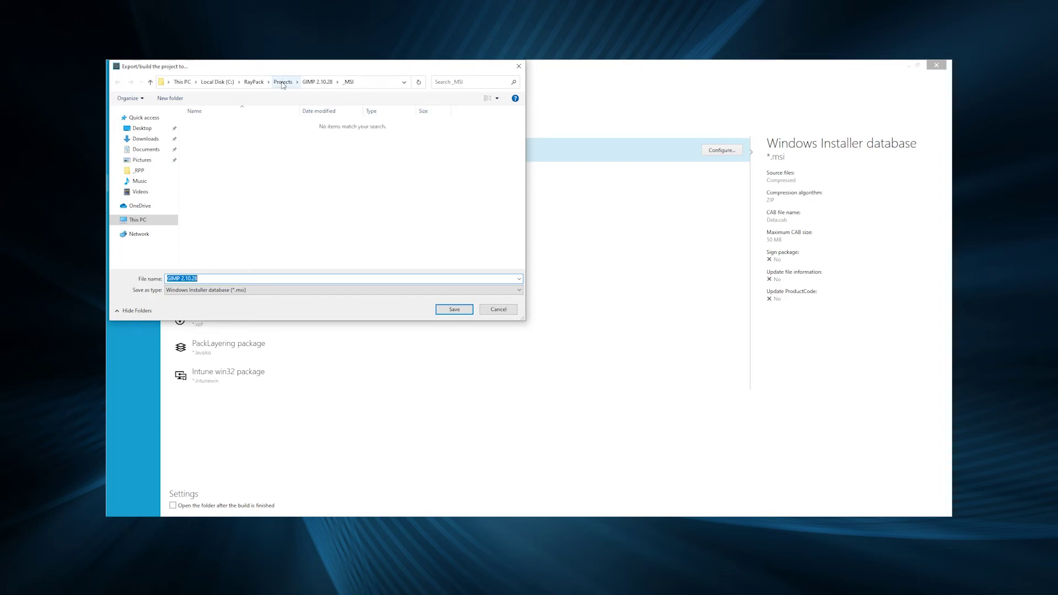
click(308, 83)
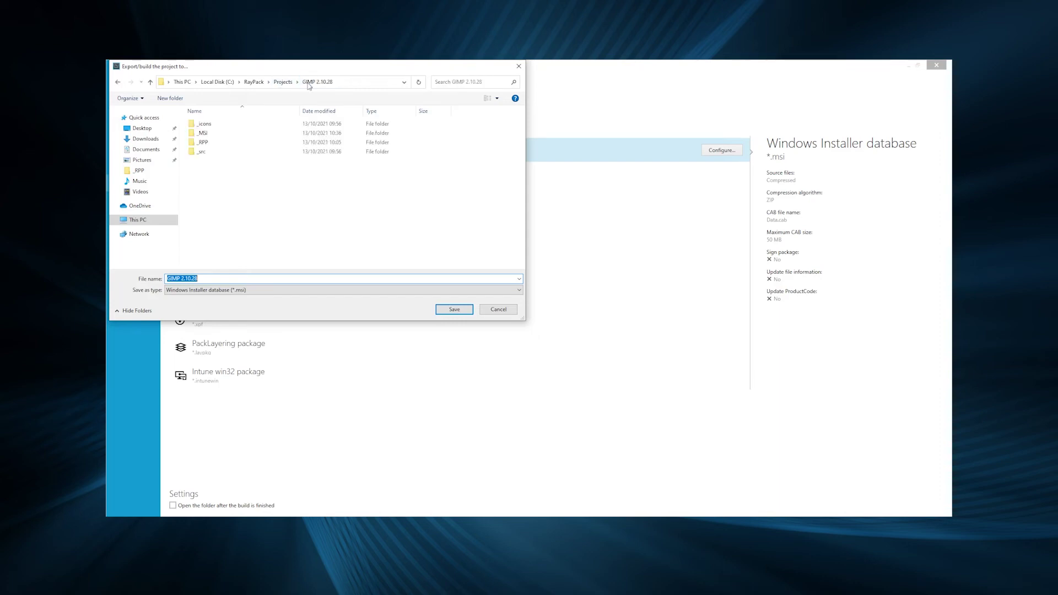
click(142, 127)
double_click(220, 142)
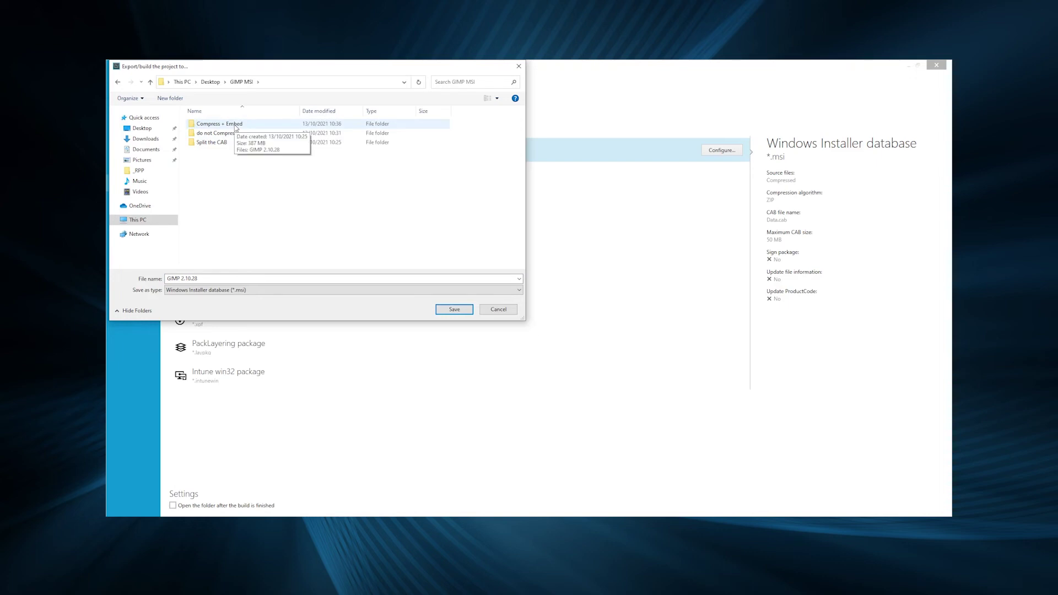
double_click(223, 143)
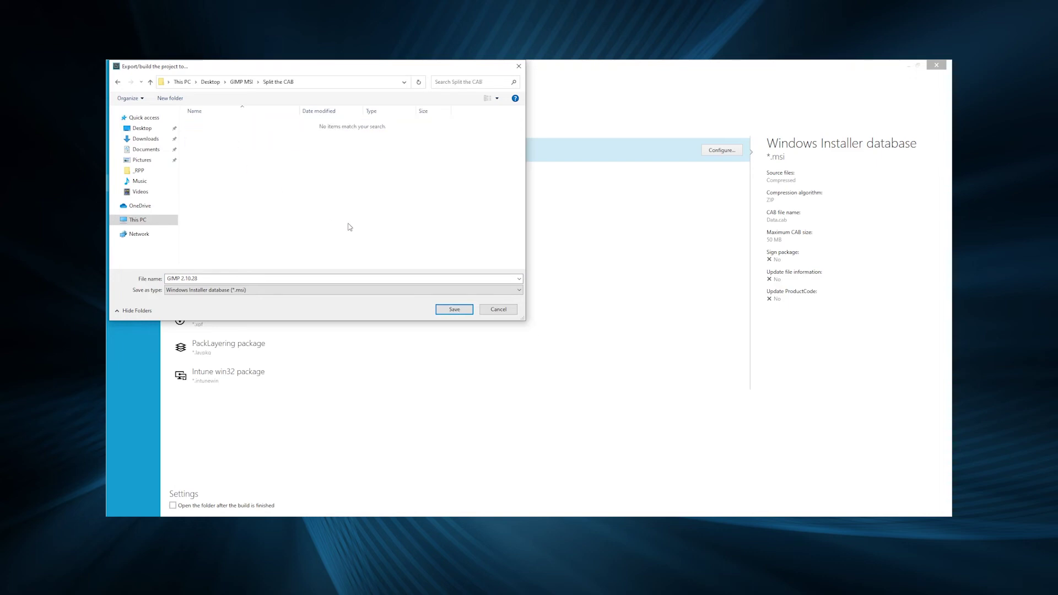
click(454, 309)
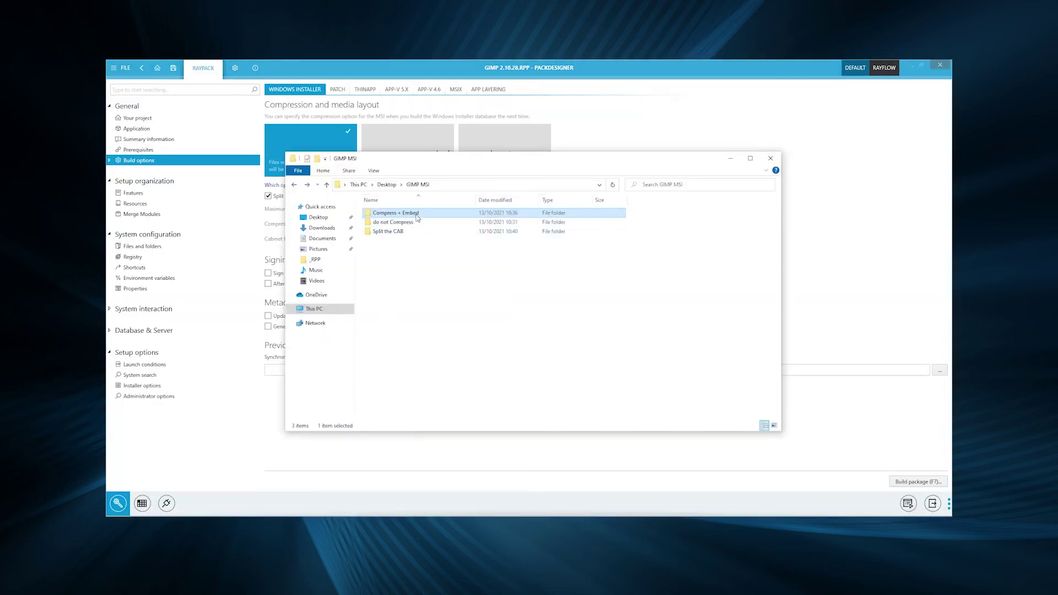
Check the combined size properties of all files in the Split the CAB folder in File Explorer, then return to the GIMP MSI folder.
double_click(401, 231)
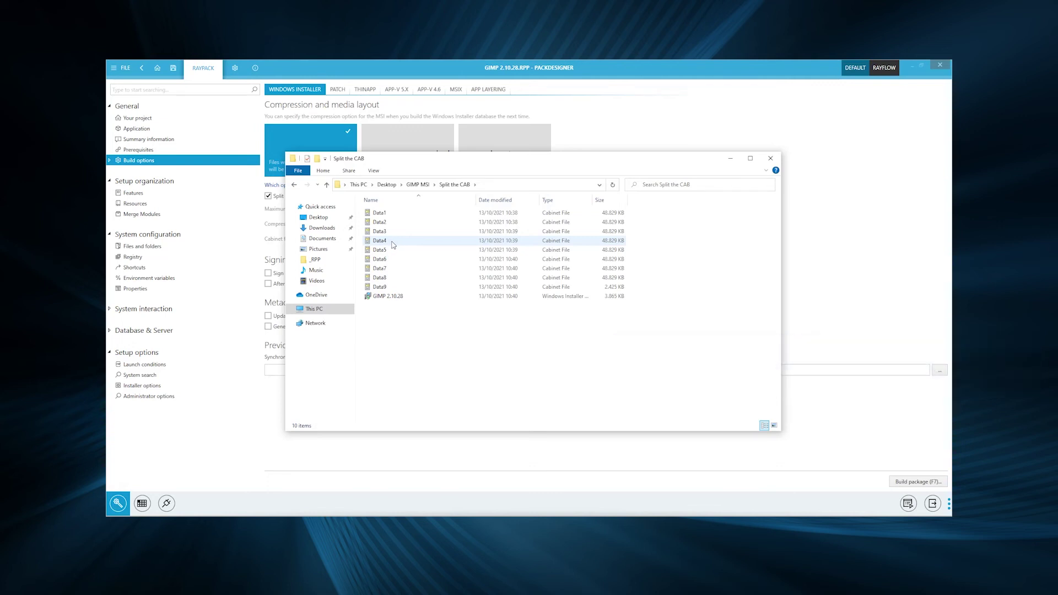
drag(424, 326, 381, 207)
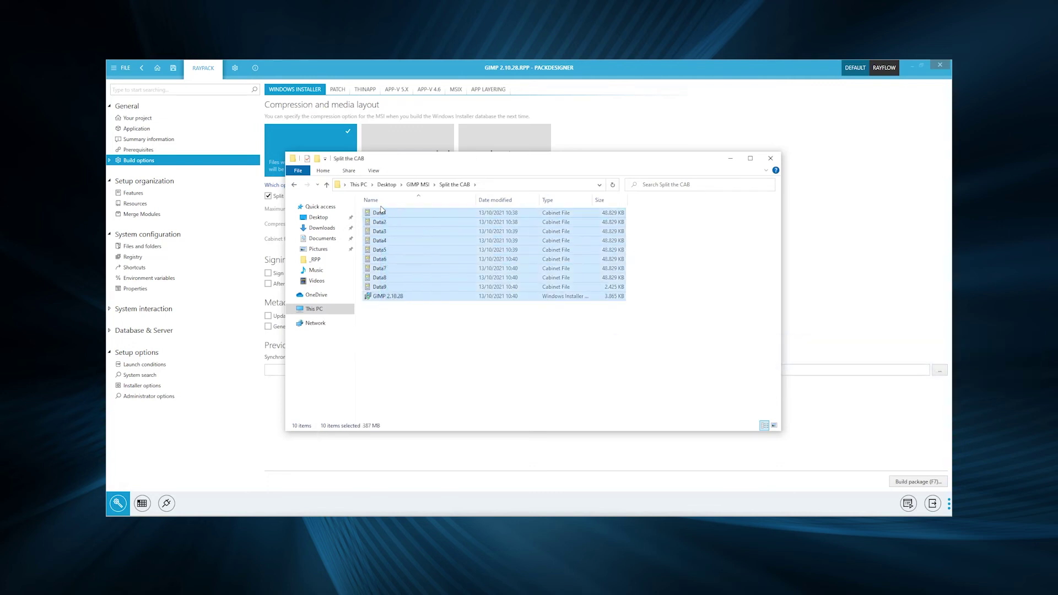
right_click(389, 233)
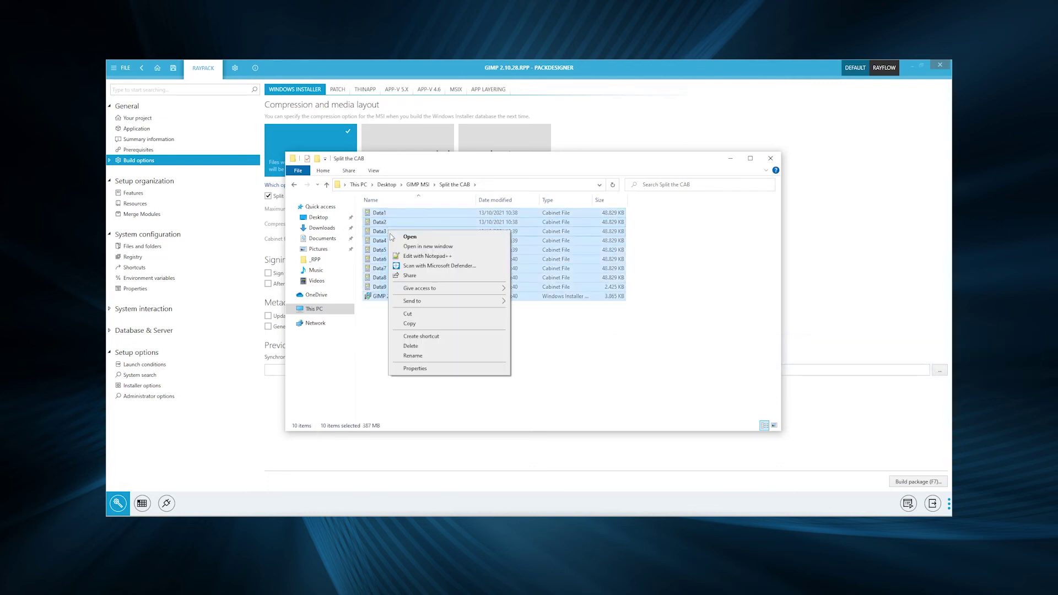
click(451, 366)
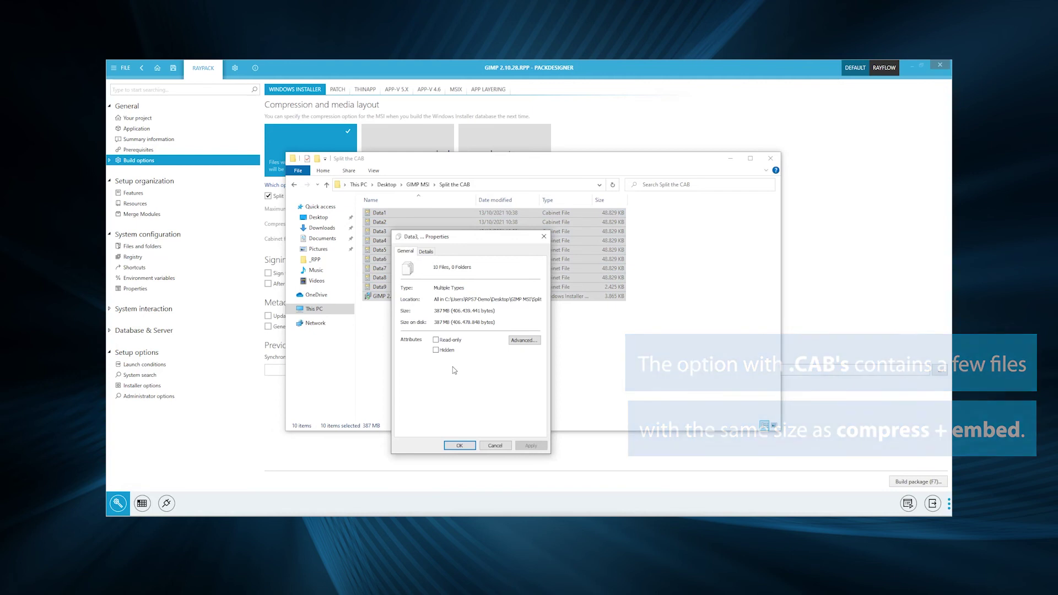
click(544, 237)
click(294, 185)
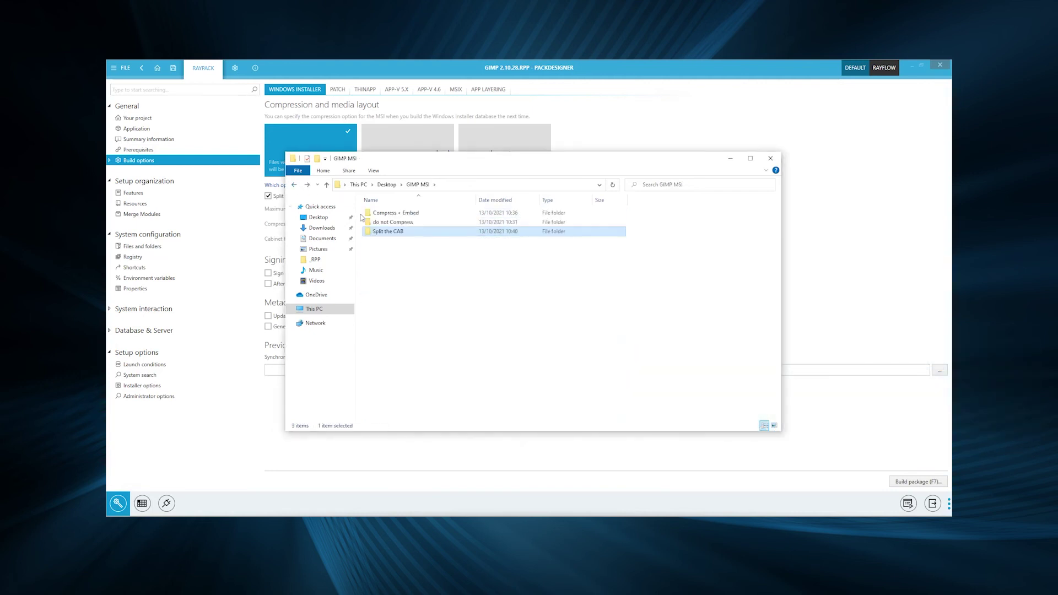
Check the combined size of the MSI and the ProgramFiles64 folder in the do not Compress folder, then return to GIMP MSI.
double_click(380, 223)
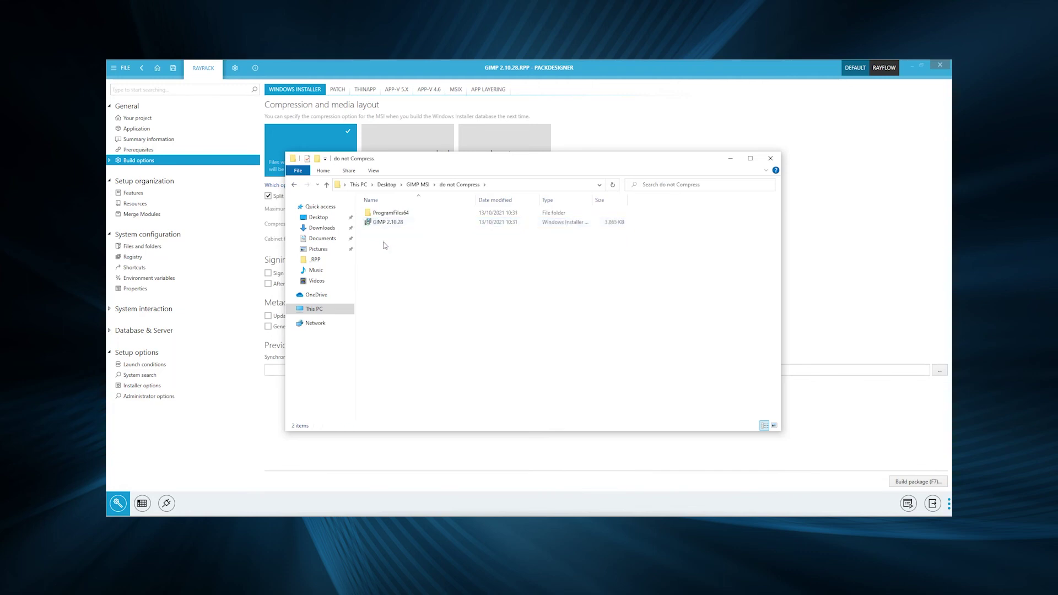
click(387, 221)
ctrl+click(388, 215)
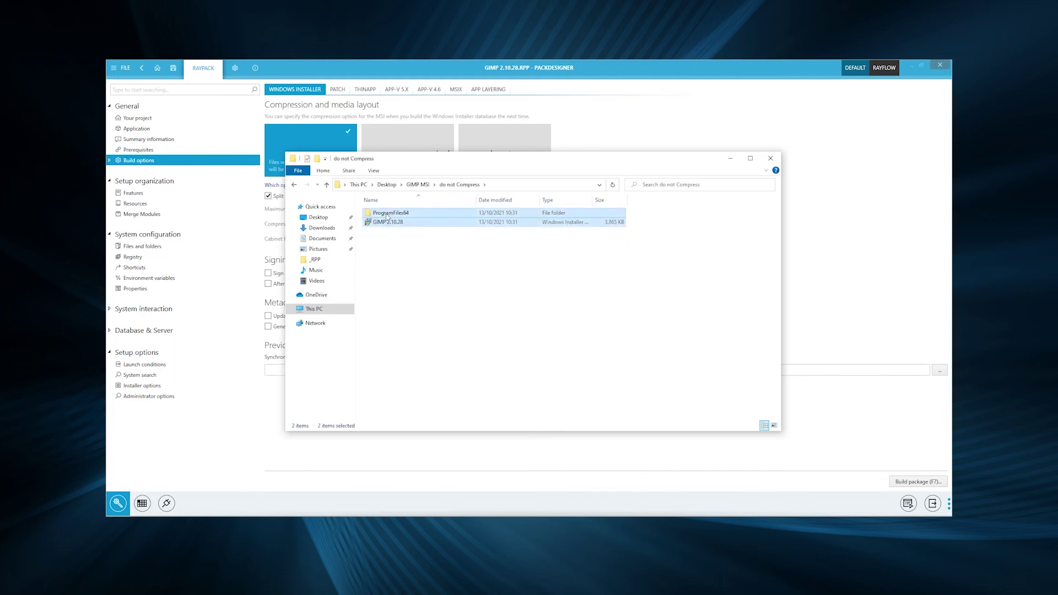
right_click(387, 217)
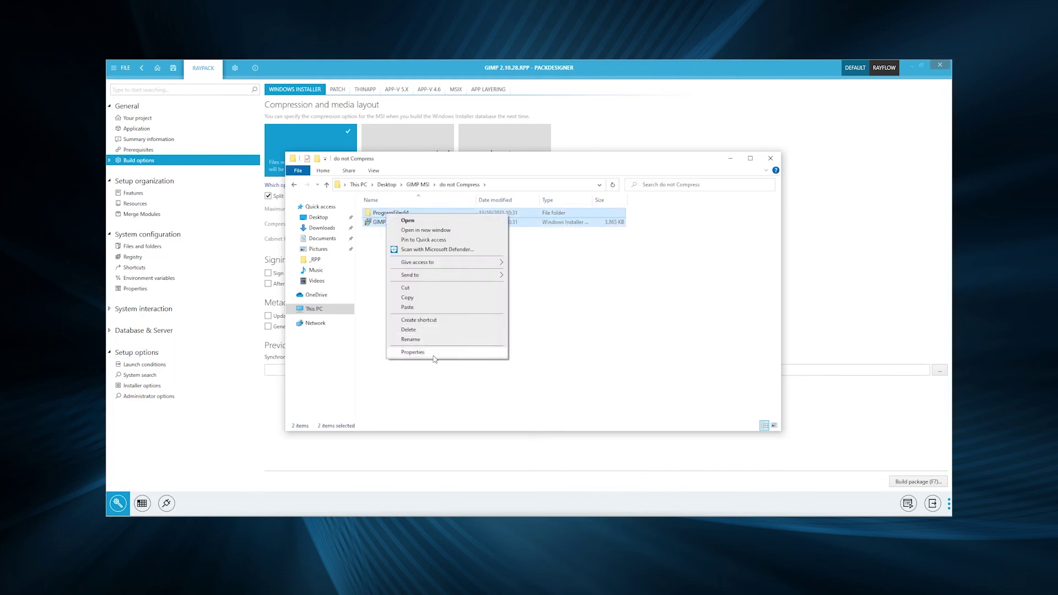
click(412, 352)
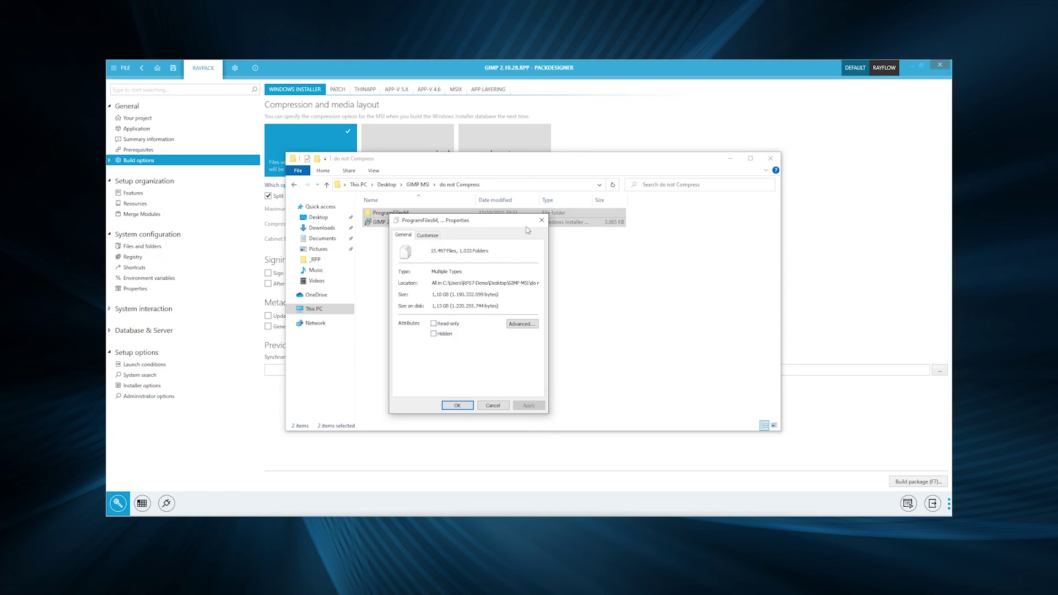
click(543, 221)
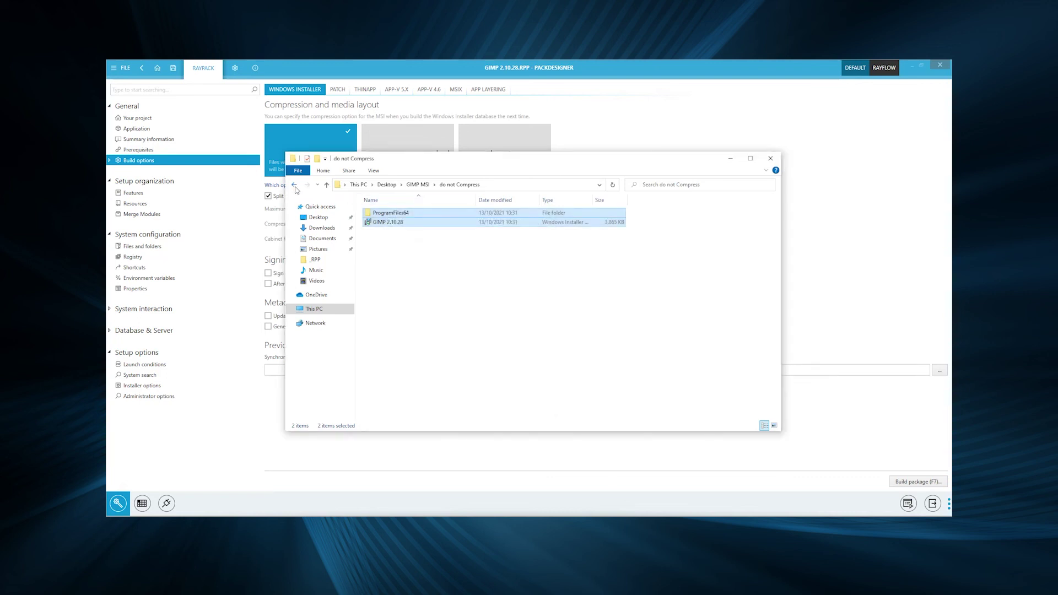
click(294, 185)
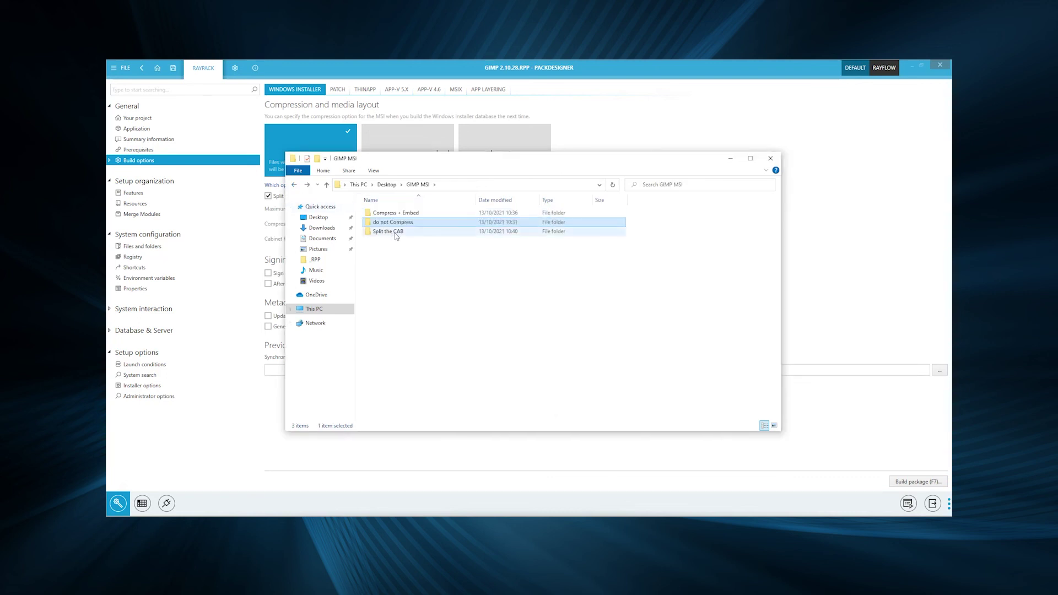
Check the size properties of the GIMP 2.10.28 MSI in the Compress + Embed folder.
double_click(403, 214)
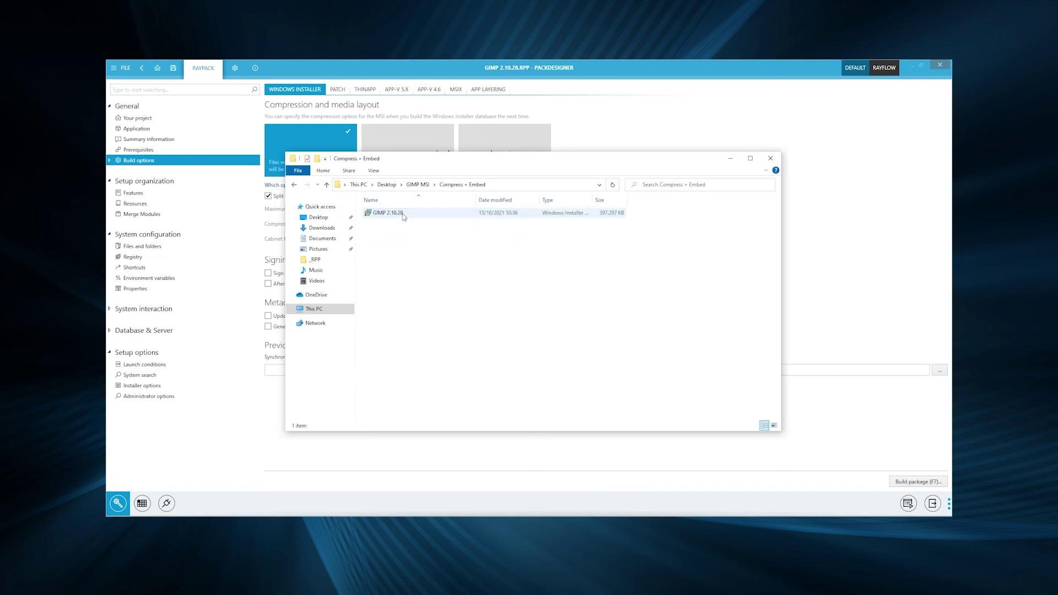
right_click(404, 215)
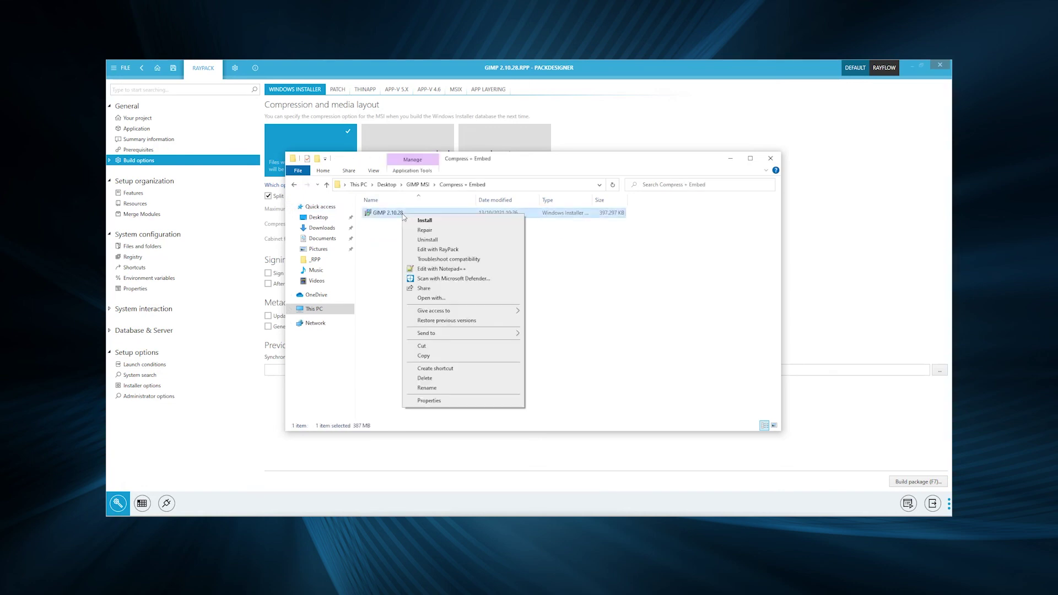
click(458, 402)
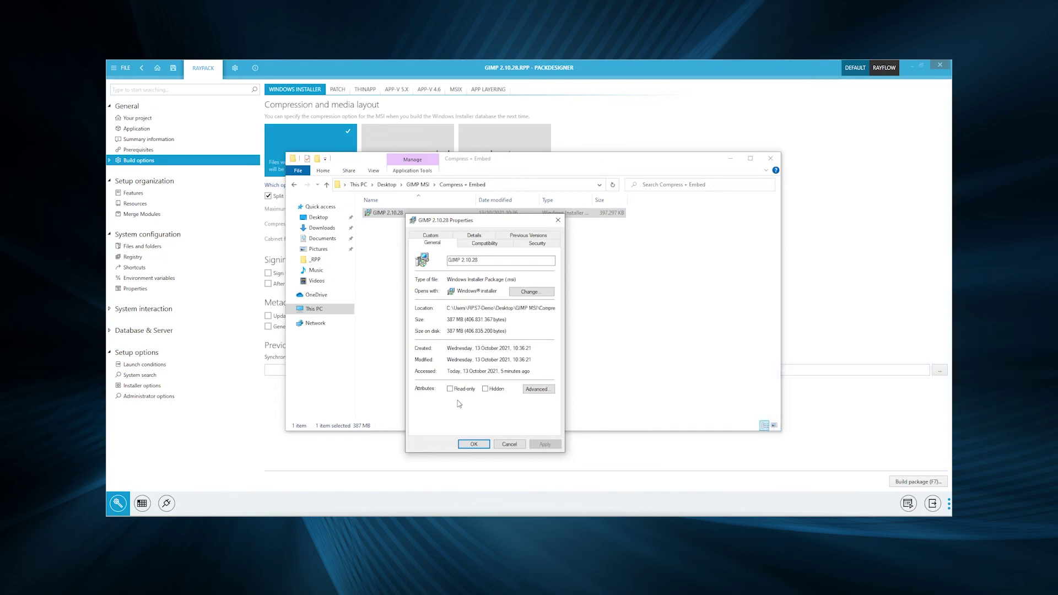
click(558, 220)
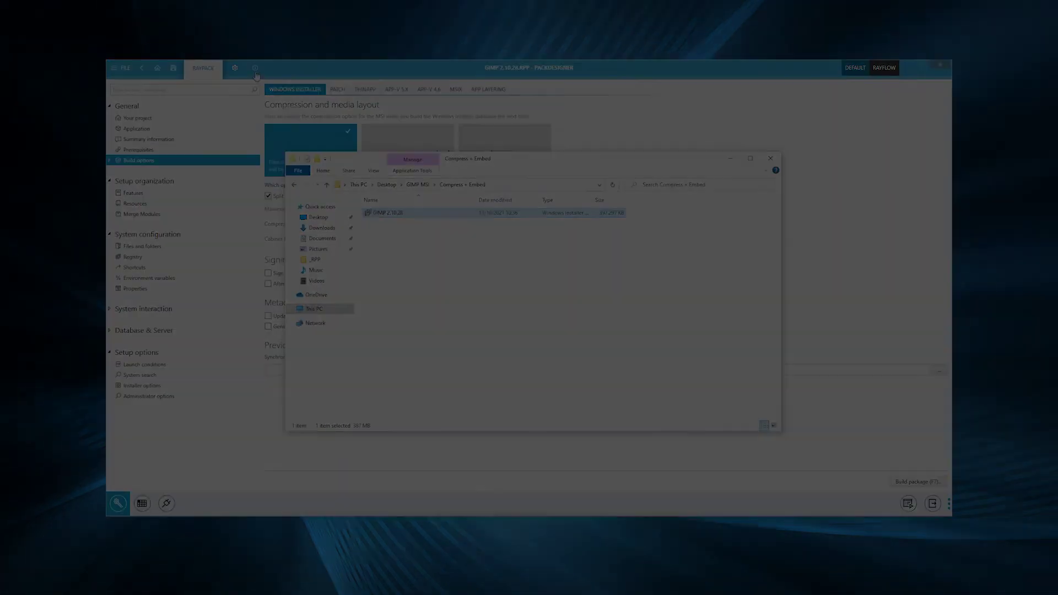